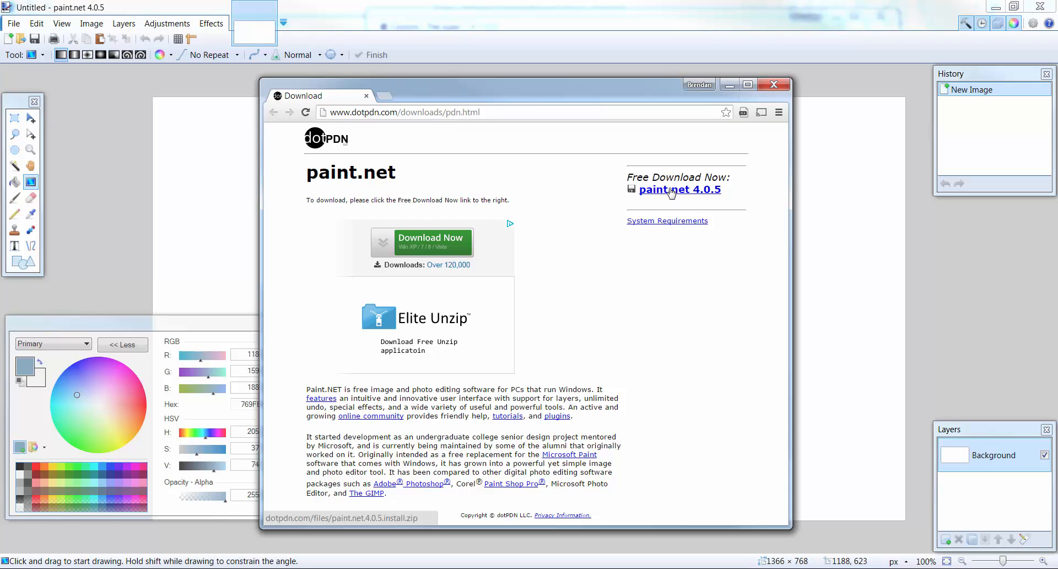
- Close the paint.net download page and accept a canvas size of 1366 × 768 pixels for the blank image
{"action": "left_click", "coordinate": [774, 85]}
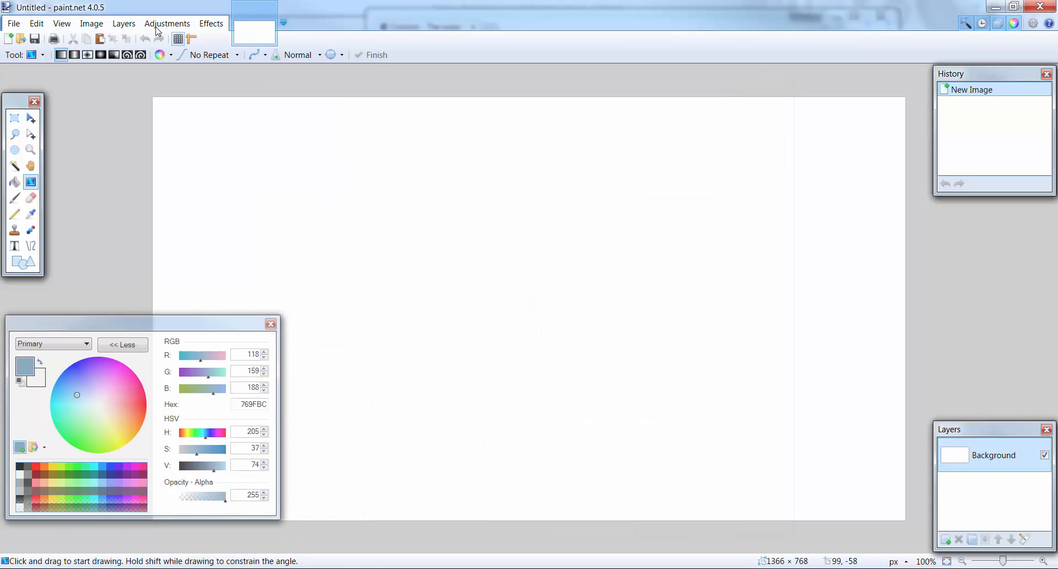
{"action": "left_click", "coordinate": [92, 23]}
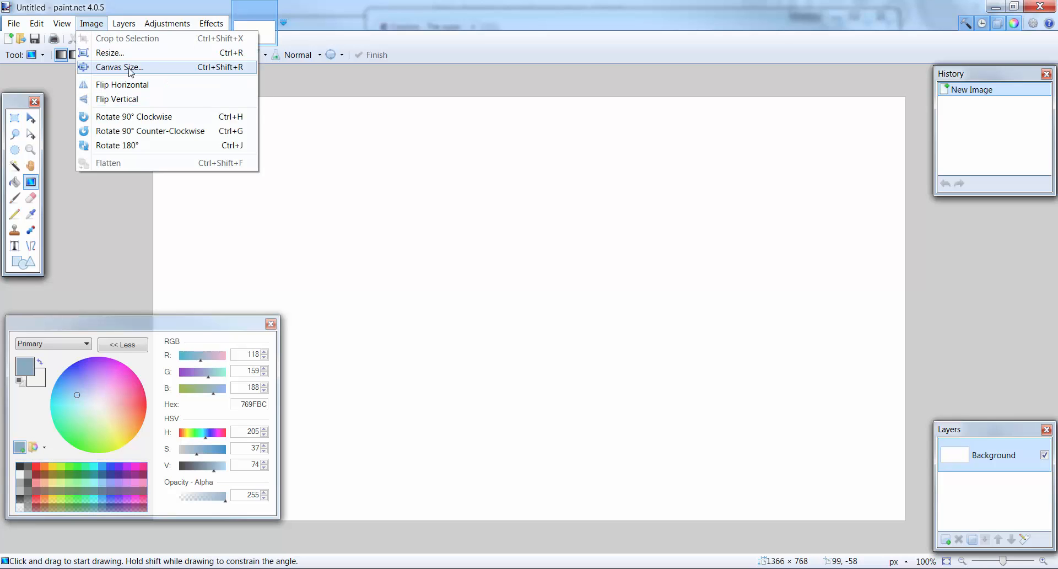
{"action": "left_click", "coordinate": [111, 65]}
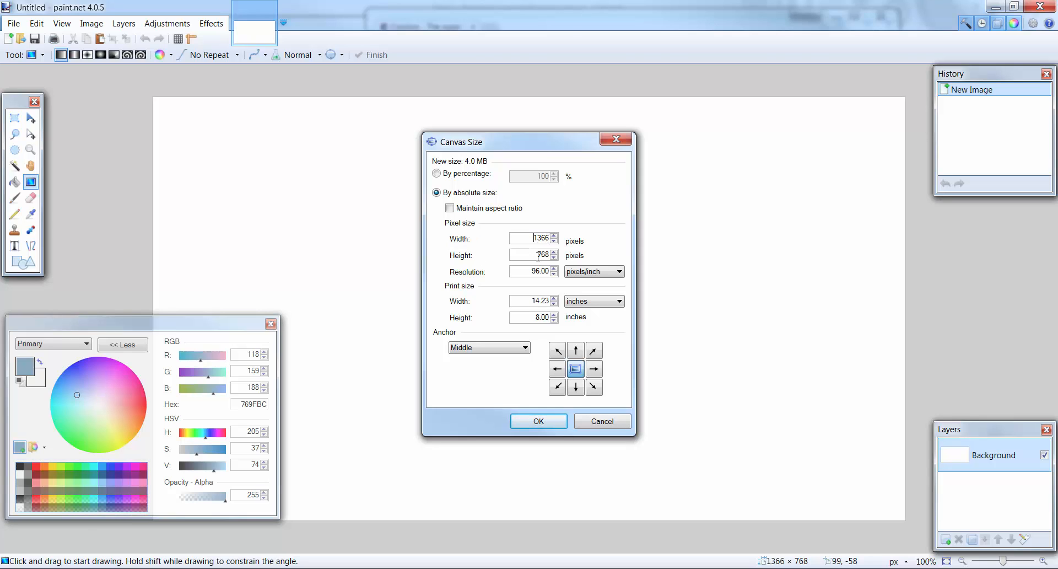
{"action": "left_click", "coordinate": [540, 422]}
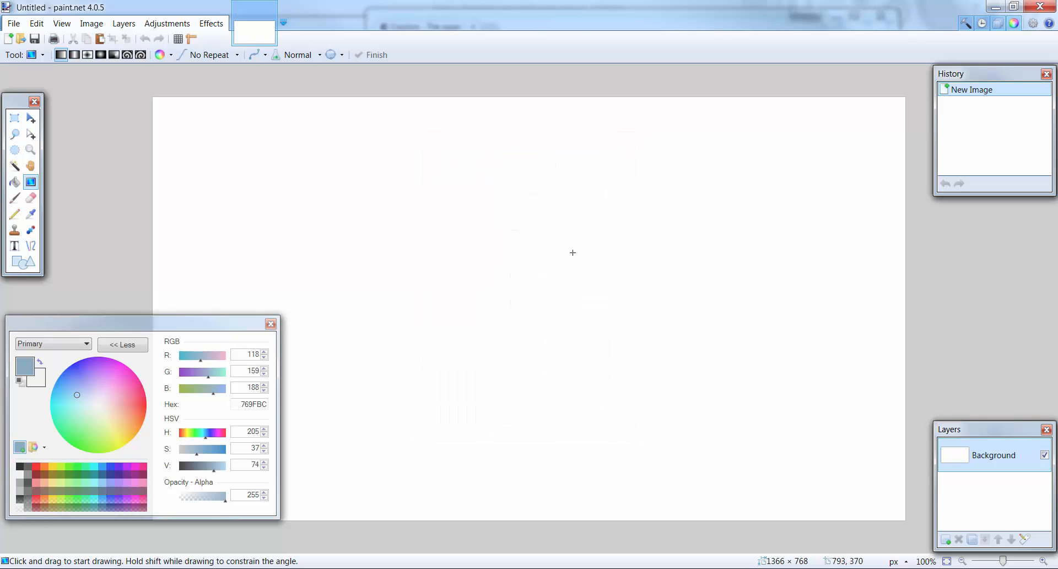
- Select a full-width rectangle about 1366 × 358 pixels covering the lower part of the canvas
{"action": "left_click_drag", "start_coordinate": [213, 329], "coordinate": [238, 317]}
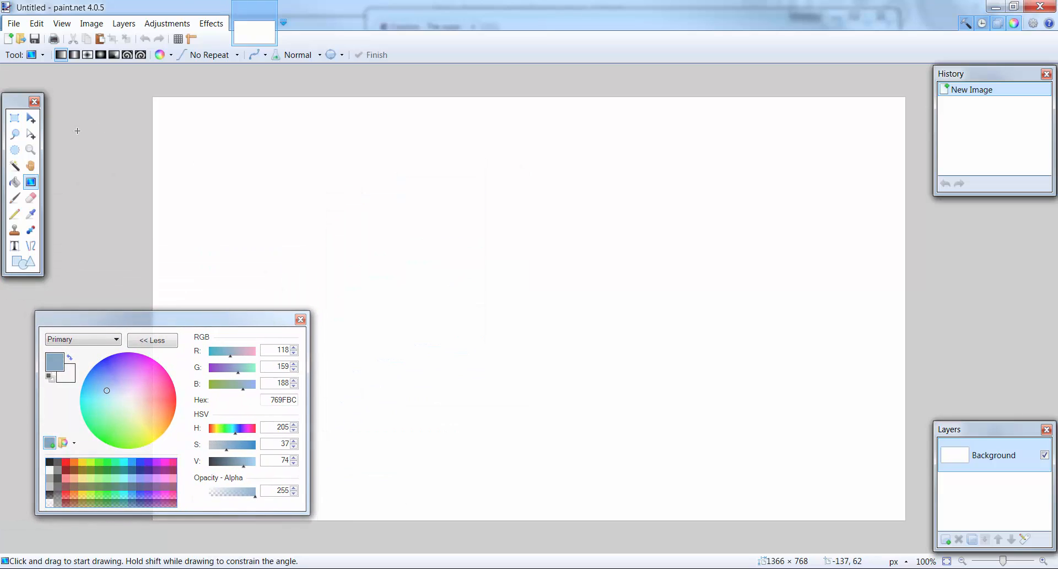
{"action": "left_click", "coordinate": [15, 118]}
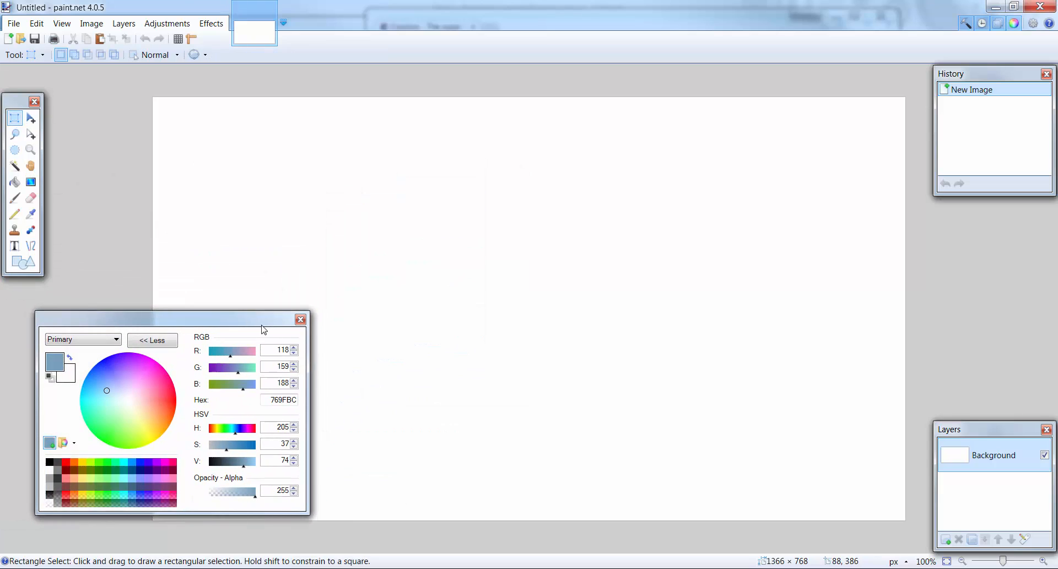
{"action": "left_click_drag", "start_coordinate": [238, 319], "coordinate": [928, 567]}
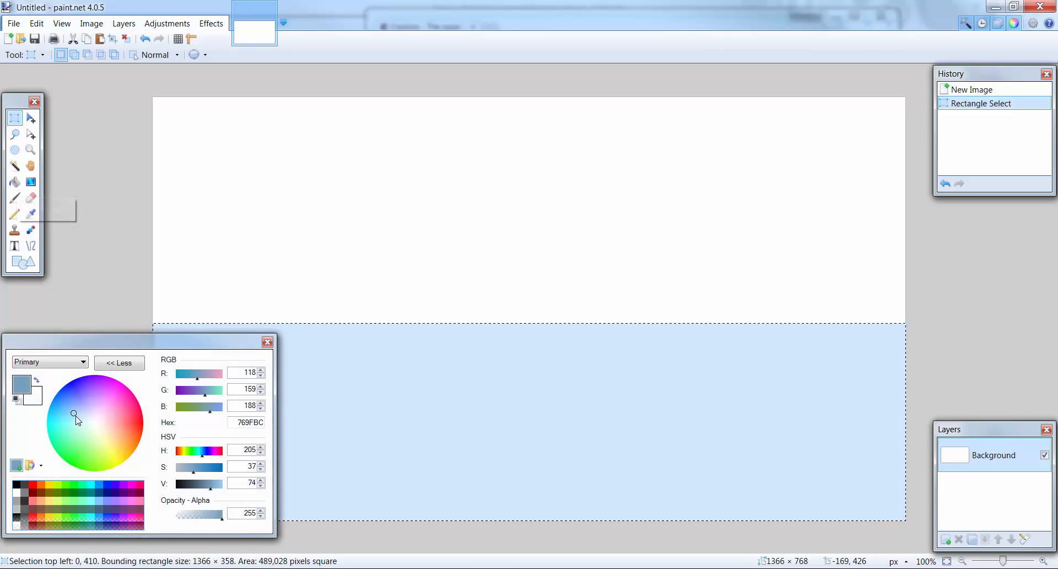
- Set the primary color to dark red (823437) and fill the selected lower area with the Paint Bucket
{"action": "left_click", "coordinate": [130, 421]}
{"action": "left_click_drag", "start_coordinate": [127, 421], "coordinate": [128, 421]}
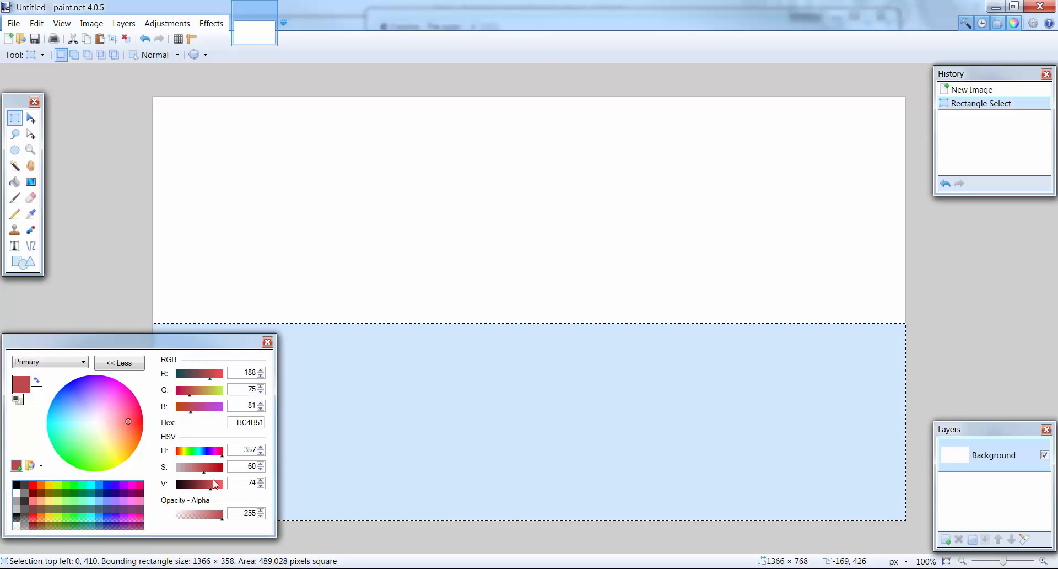
{"action": "left_click_drag", "start_coordinate": [214, 484], "coordinate": [201, 486]}
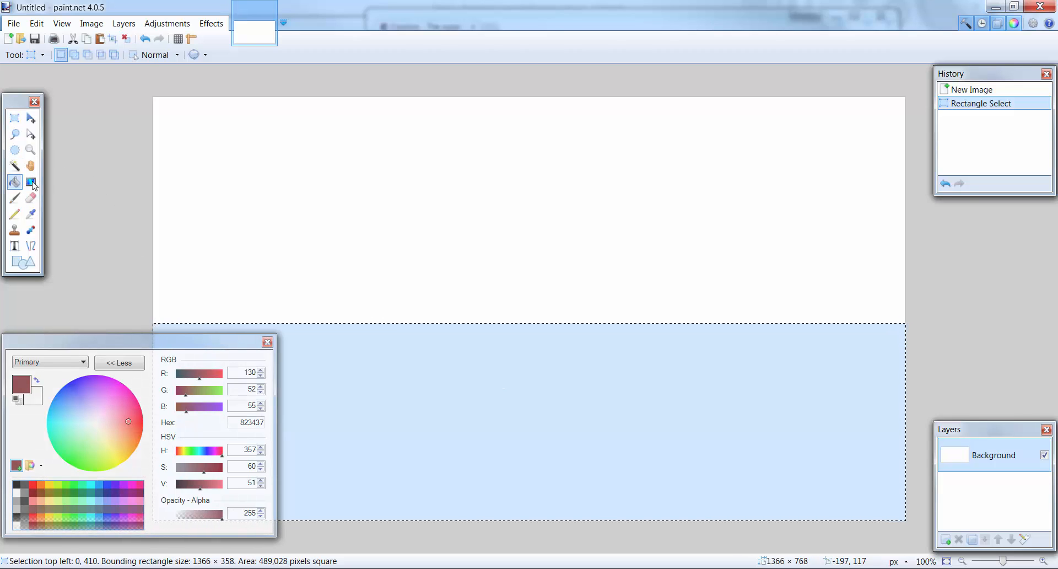
{"action": "left_click", "coordinate": [530, 379]}
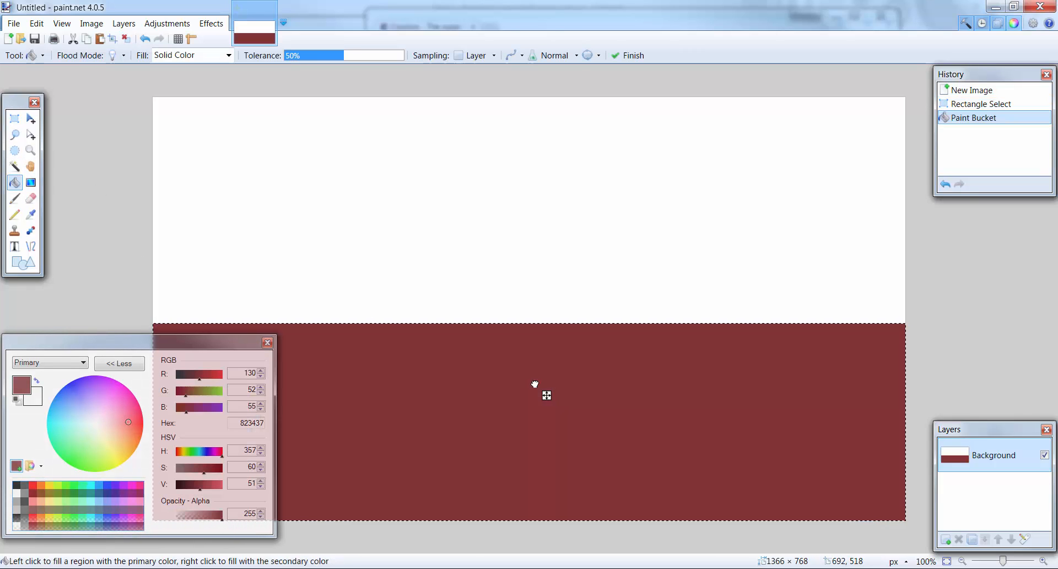
- Select the white area above the red band and fill it with a vertical gradient from dark blue (000482) upward to white
{"action": "left_click", "coordinate": [17, 118]}
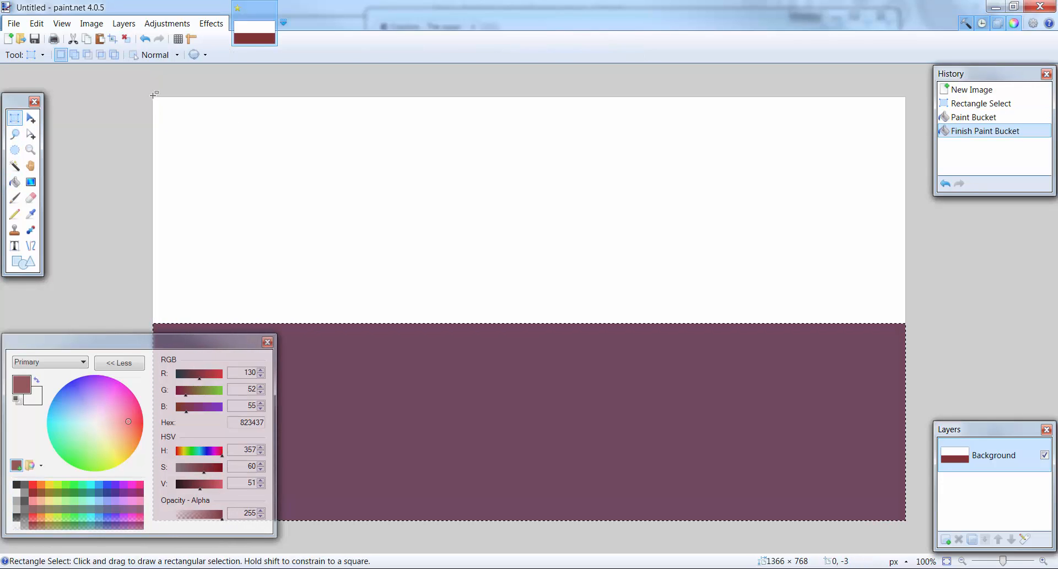
{"action": "left_click_drag", "start_coordinate": [154, 95], "coordinate": [934, 324]}
{"action": "left_click", "coordinate": [31, 183]}
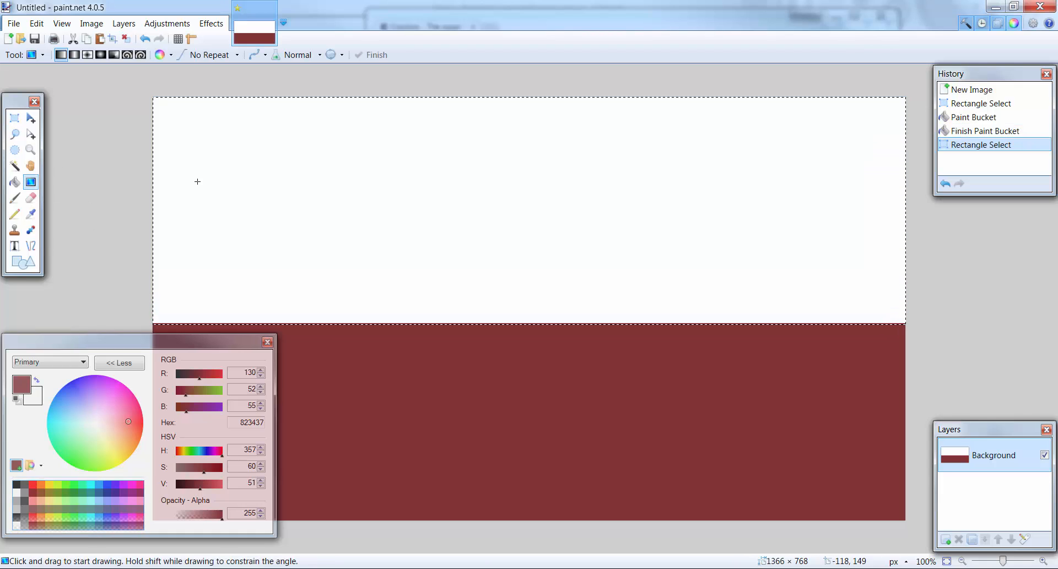
{"action": "left_click_drag", "start_coordinate": [76, 388], "coordinate": [55, 361]}
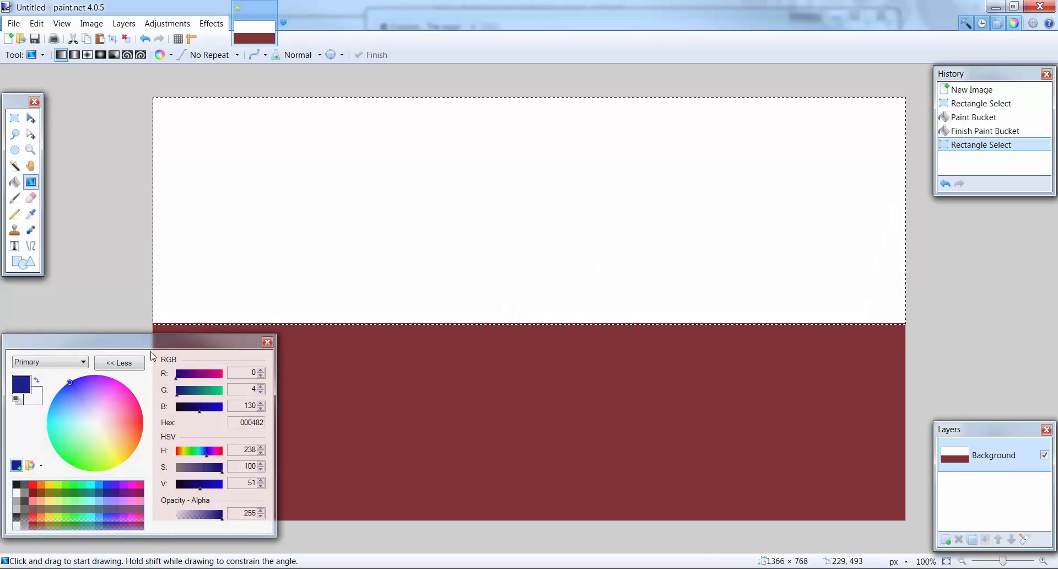
{"action": "left_click", "coordinate": [35, 396]}
{"action": "left_click", "coordinate": [24, 387]}
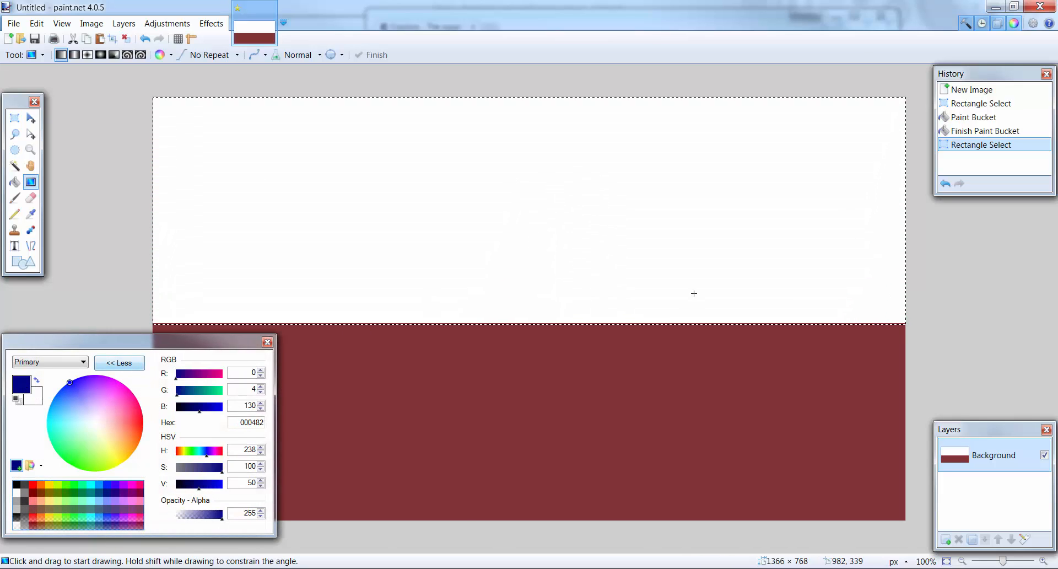
{"action": "left_click_drag", "start_coordinate": [520, 321], "coordinate": [516, 86]}
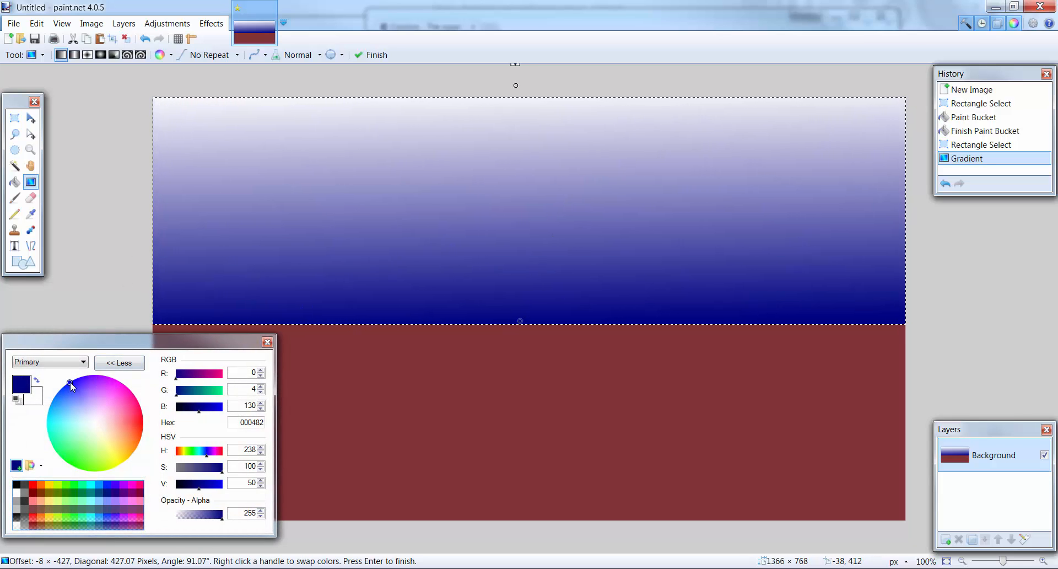
- Change the gradient's dark color to muted purple (645D7F), finish the gradient and deselect the sky area
{"action": "left_click_drag", "start_coordinate": [70, 381], "coordinate": [91, 408]}
{"action": "key", "text": "s"}
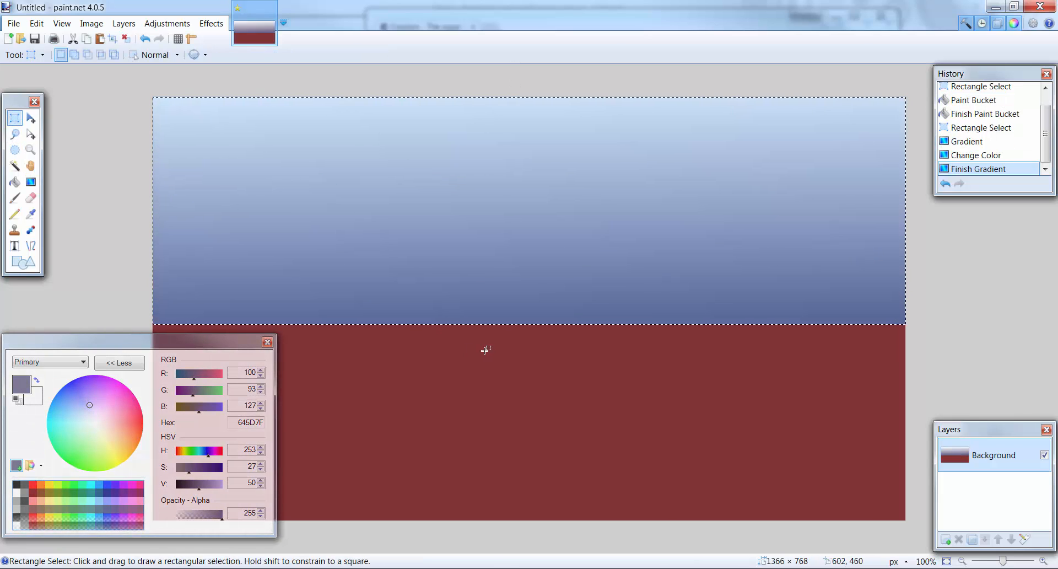
{"action": "left_click", "coordinate": [485, 350]}
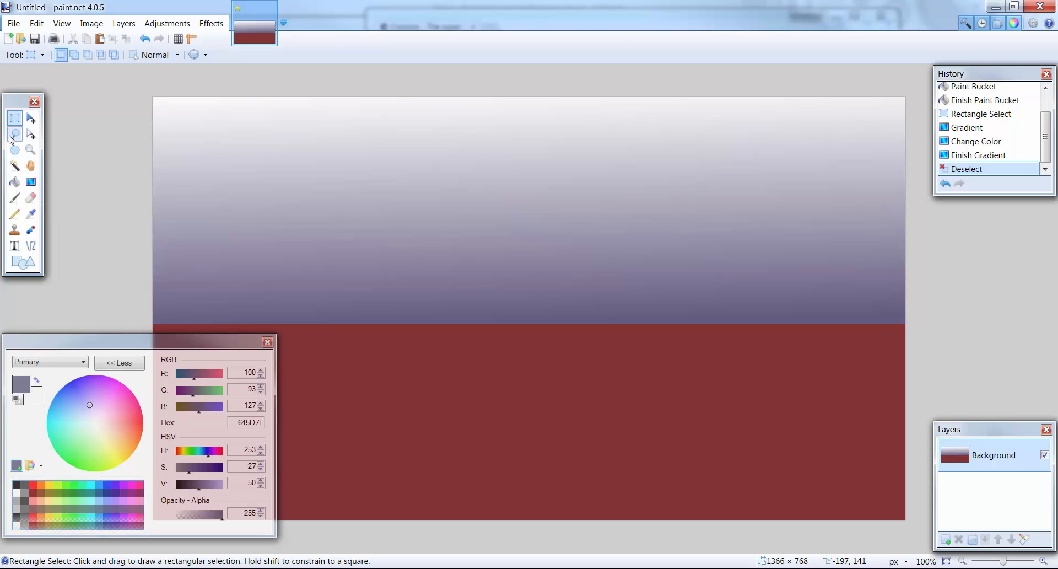
- Make white the primary color, try a small cloud in the sky with a 20-pixel Paintbrush, and undo that stroke
{"action": "left_click", "coordinate": [15, 215]}
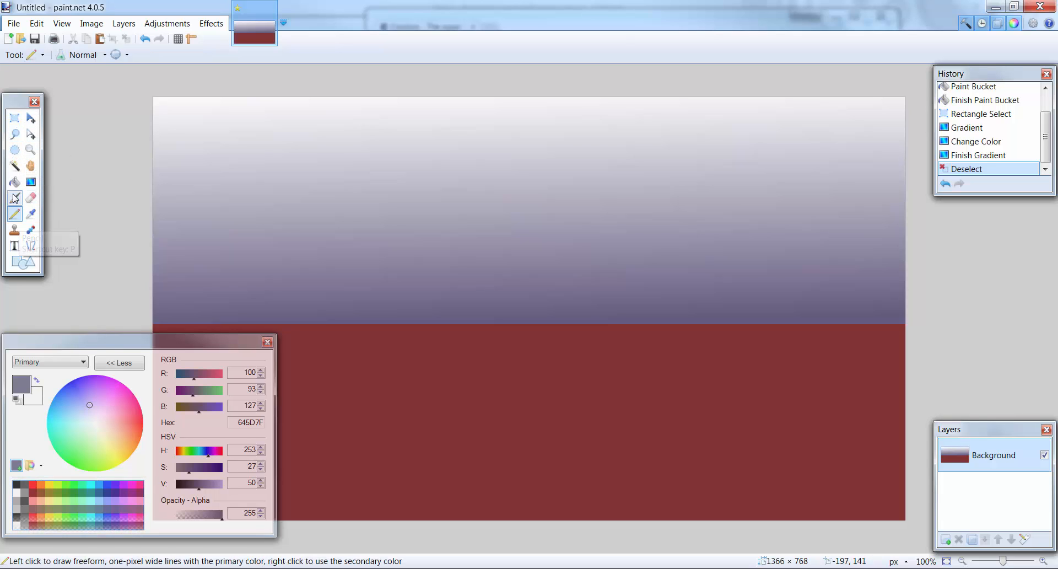
{"action": "left_click", "coordinate": [15, 199]}
{"action": "left_click", "coordinate": [141, 55]}
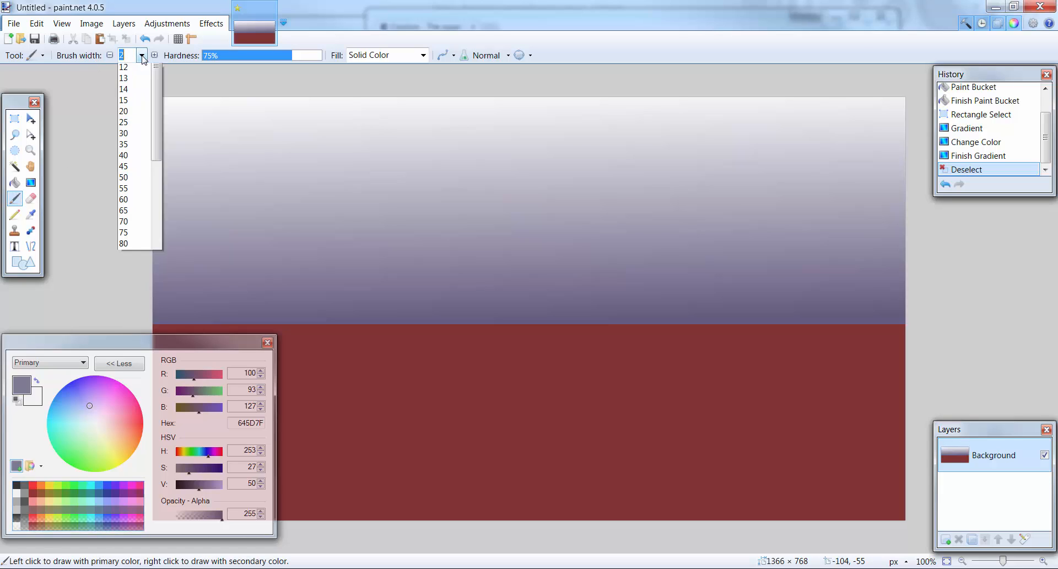
{"action": "left_click", "coordinate": [133, 223]}
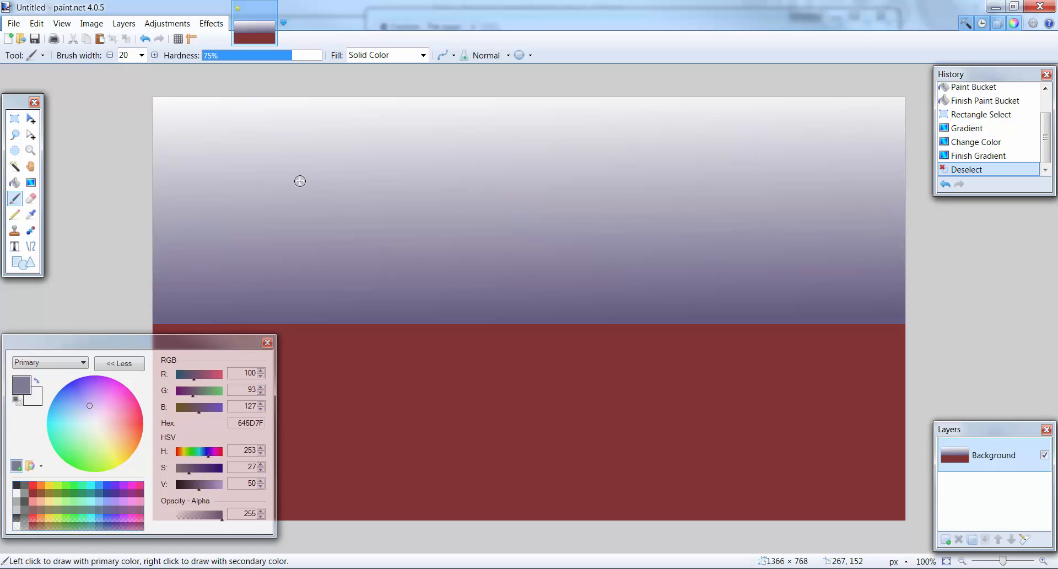
{"action": "left_click", "coordinate": [37, 381]}
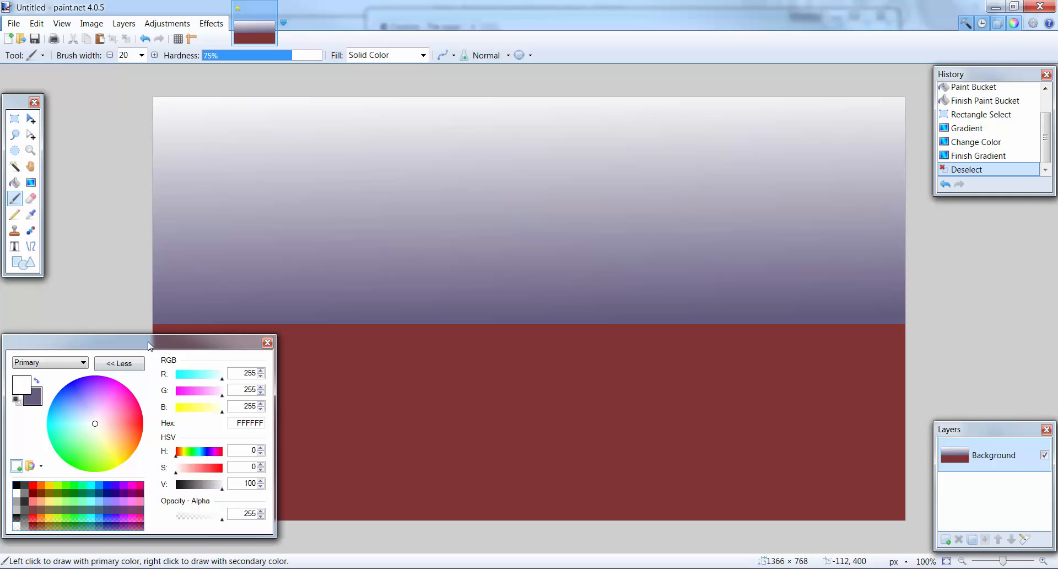
{"action": "left_click_drag", "start_coordinate": [237, 205], "coordinate": [267, 188]}
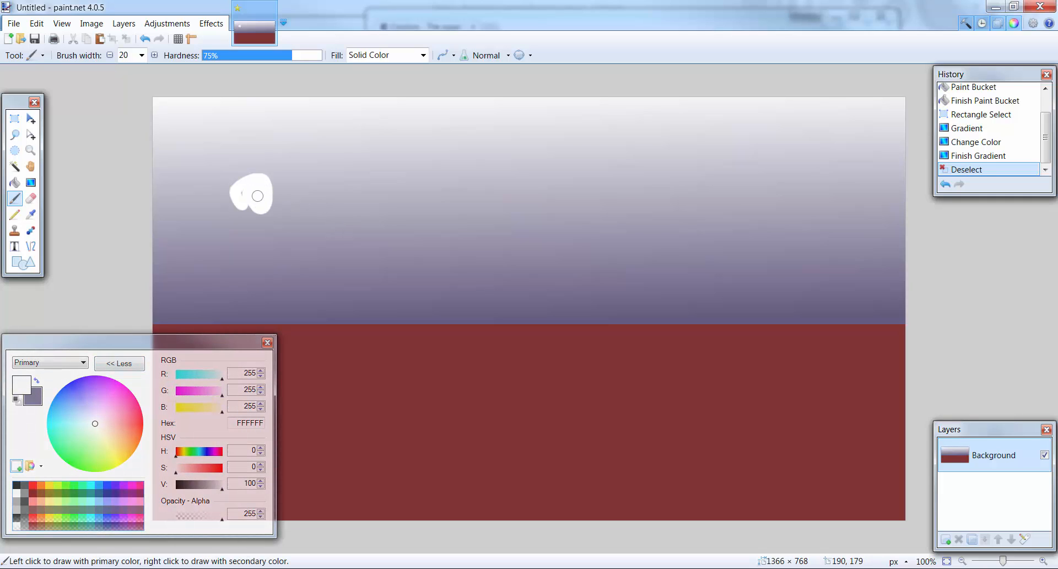
{"action": "key", "text": "ctrl+z"}
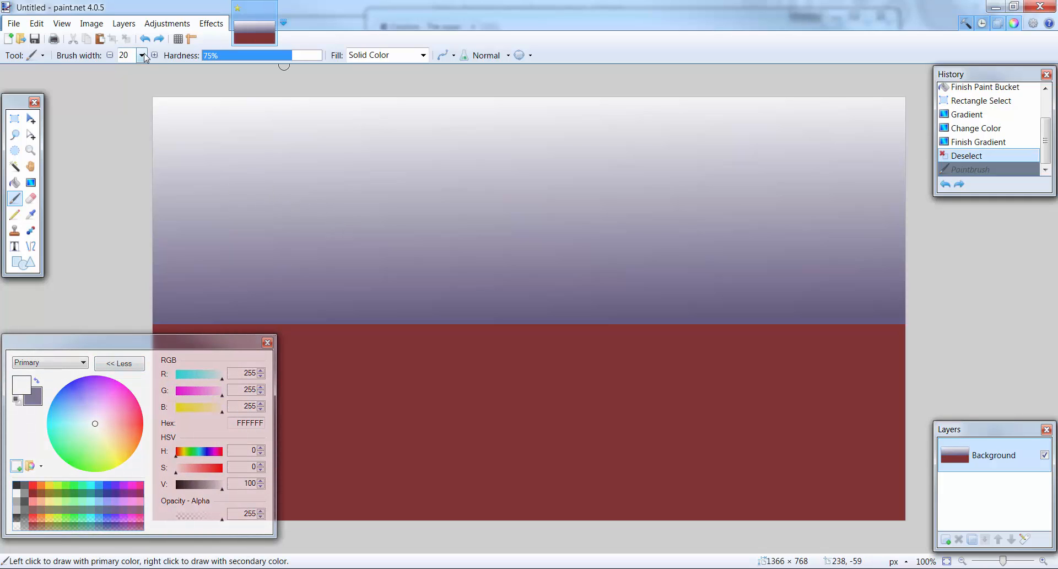
- Set the Paintbrush to Percent 20 fill, 44% hardness and width 60, test one dab in the sky and undo it
{"action": "left_click", "coordinate": [415, 57]}
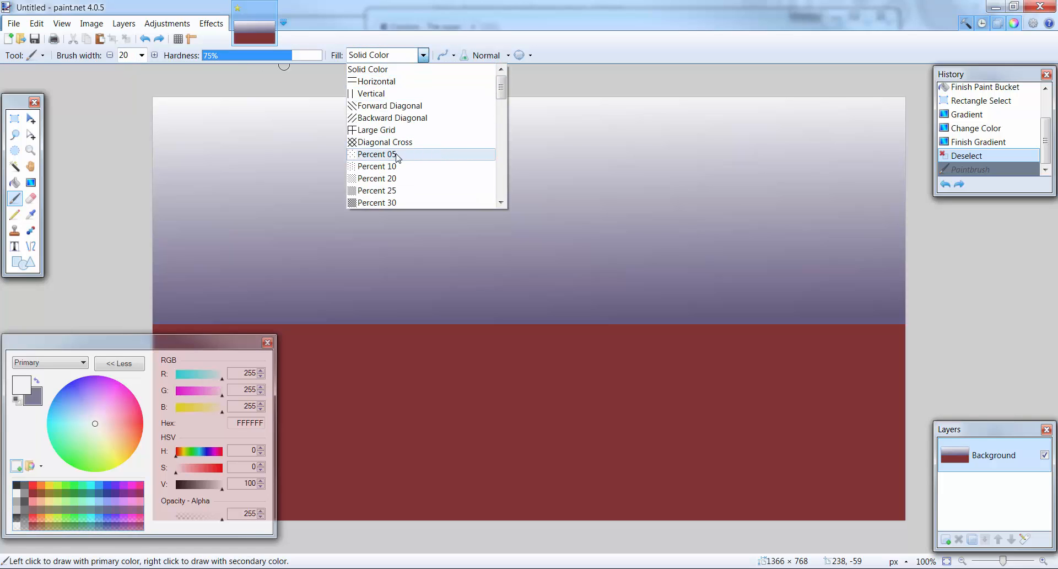
{"action": "left_click", "coordinate": [392, 178]}
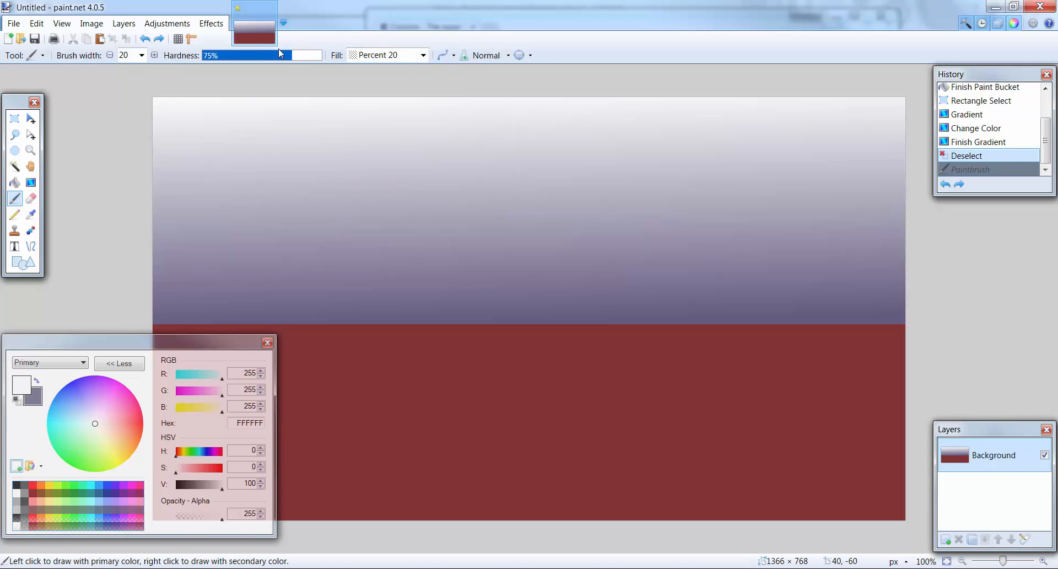
{"action": "left_click_drag", "start_coordinate": [286, 58], "coordinate": [258, 59]}
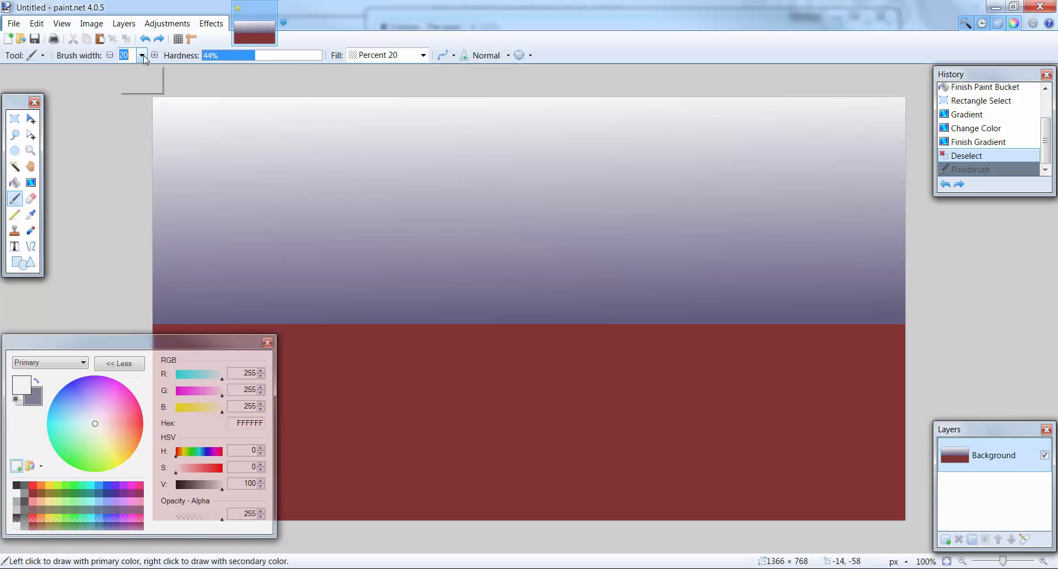
{"action": "left_click", "coordinate": [142, 156]}
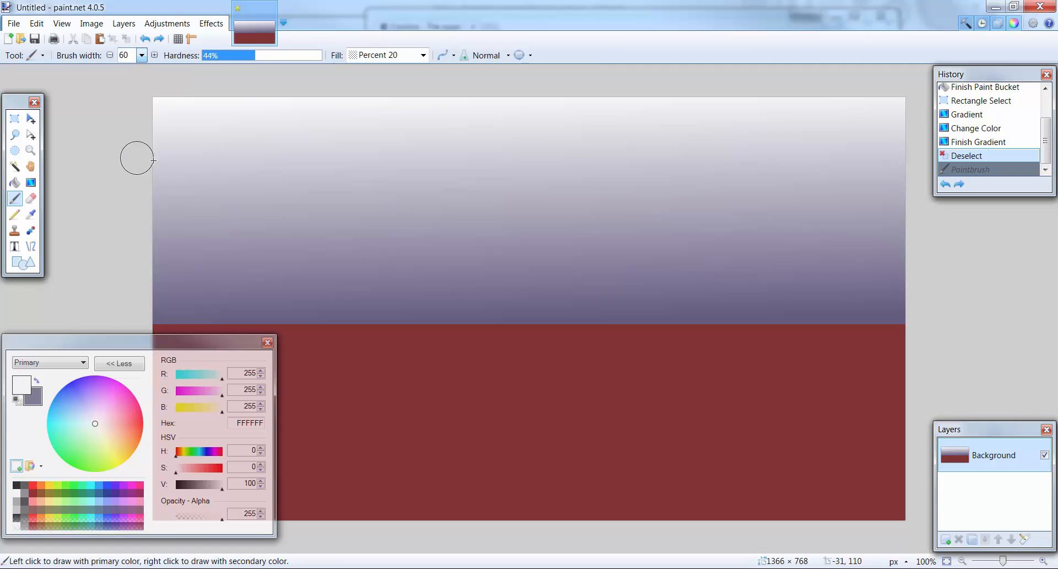
{"action": "left_click", "coordinate": [274, 216]}
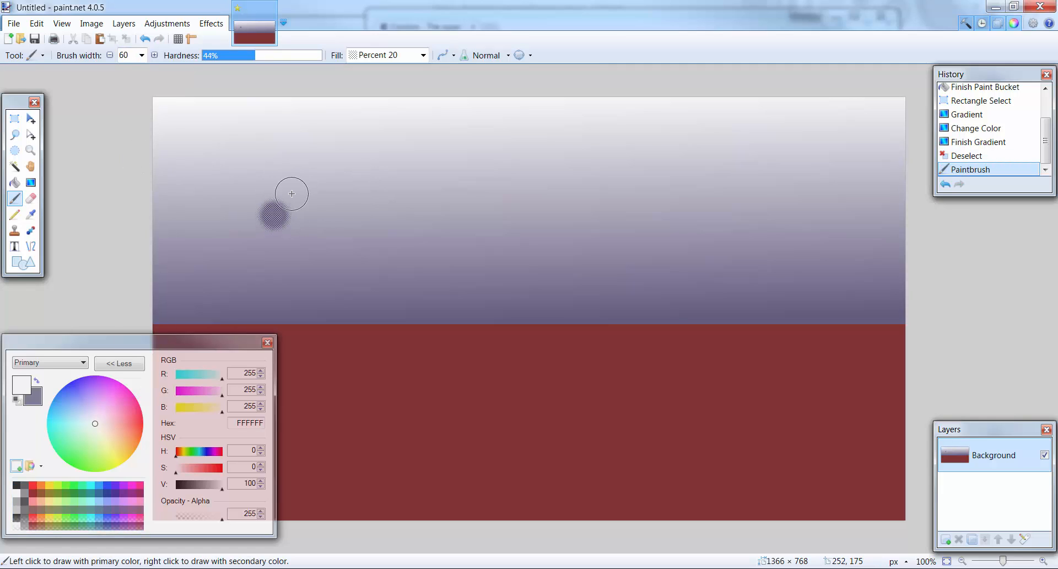
{"action": "key", "text": "ctrl+z"}
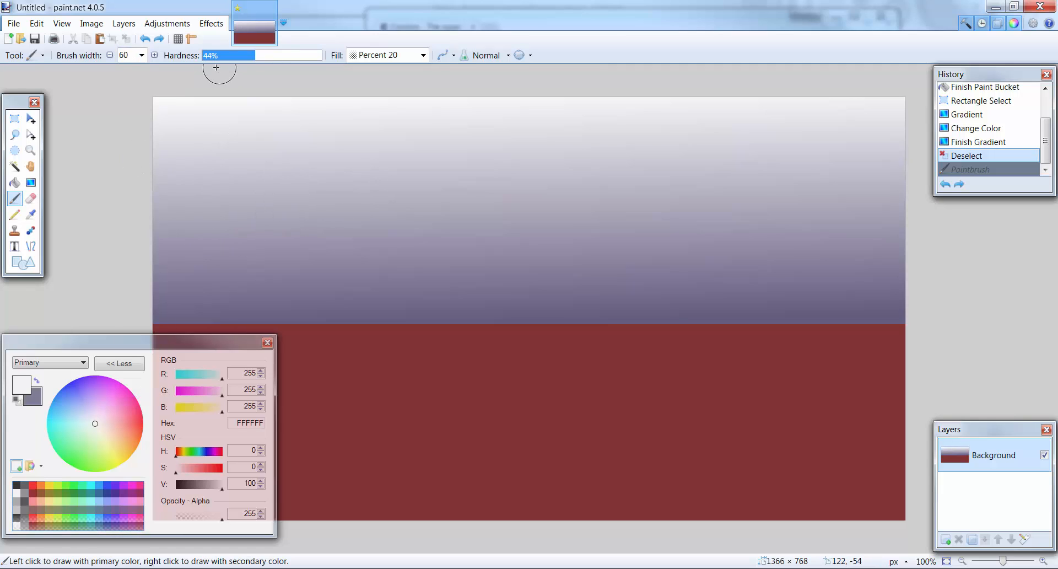
- Set the Paintbrush fill to Solid Color and keep the blend mode at Normal
{"action": "left_click", "coordinate": [423, 55]}
{"action": "scroll", "coordinate": [425, 144], "scroll_direction": "up", "scroll_amount": 3}
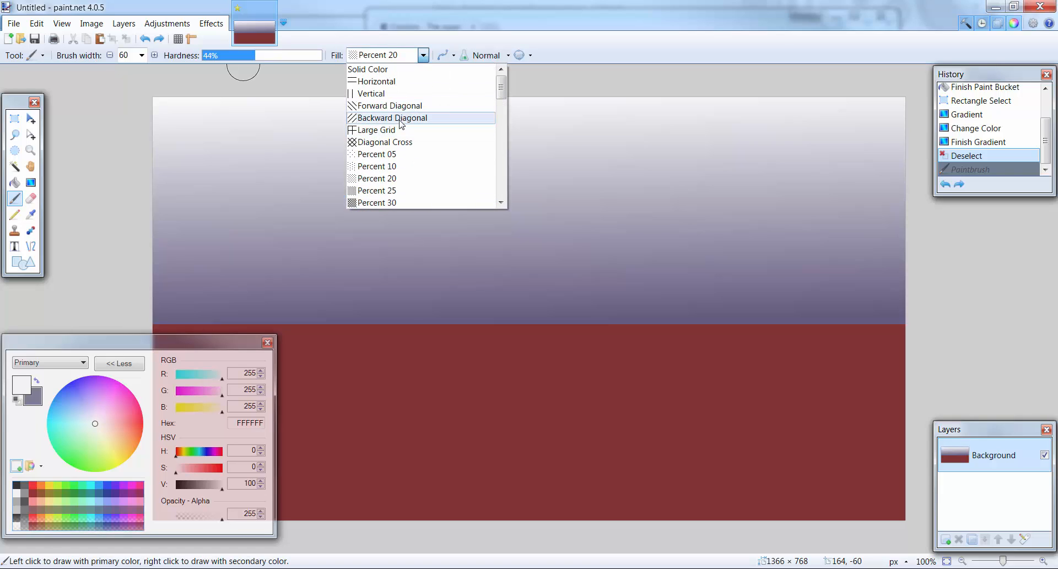
{"action": "left_click", "coordinate": [368, 69]}
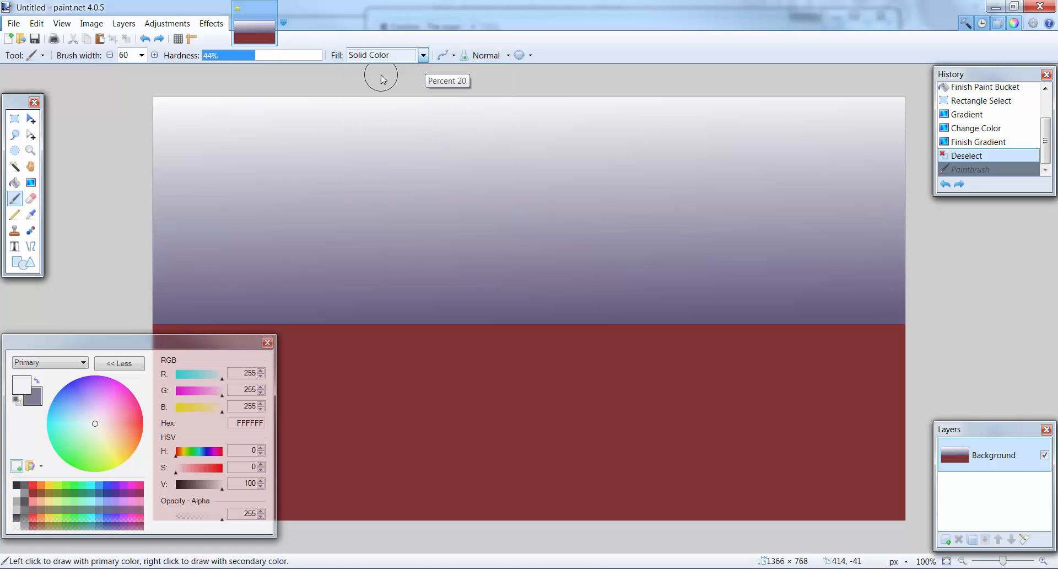
{"action": "left_click", "coordinate": [454, 55]}
{"action": "left_click", "coordinate": [454, 55]}
{"action": "left_click", "coordinate": [500, 61]}
{"action": "left_click", "coordinate": [487, 69]}
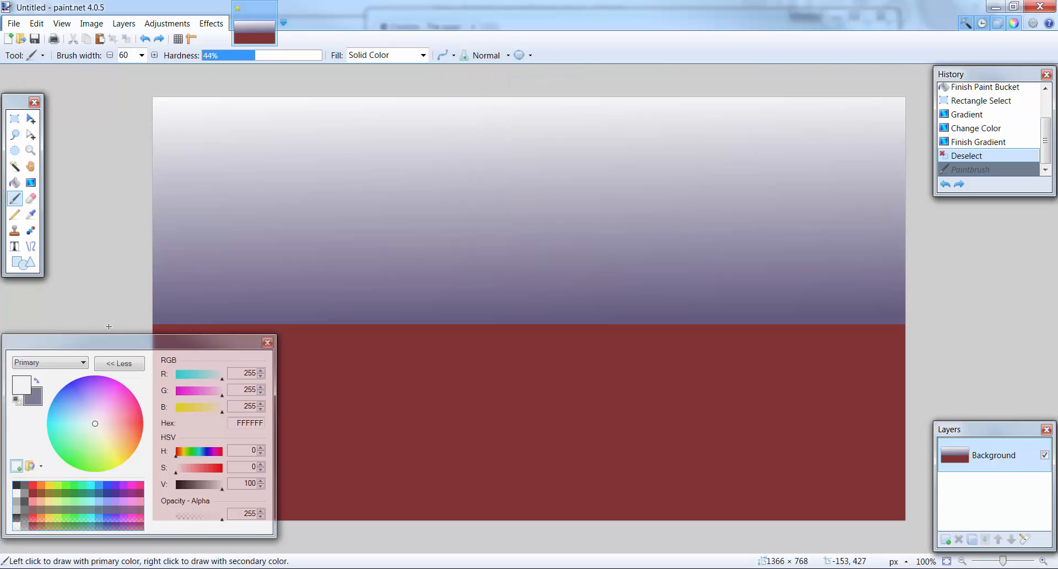
- Lower the white color's opacity to 67 and paint a soft cloud of overlapping strokes in the upper-left part of the sky
{"action": "left_click_drag", "start_coordinate": [112, 338], "coordinate": [119, 295]}
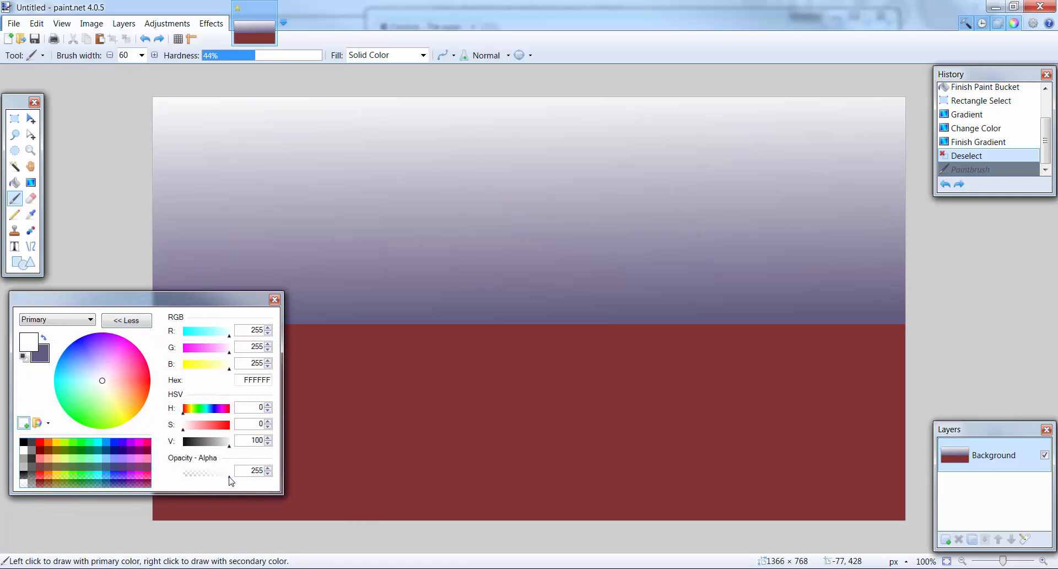
{"action": "left_click_drag", "start_coordinate": [230, 480], "coordinate": [204, 481]}
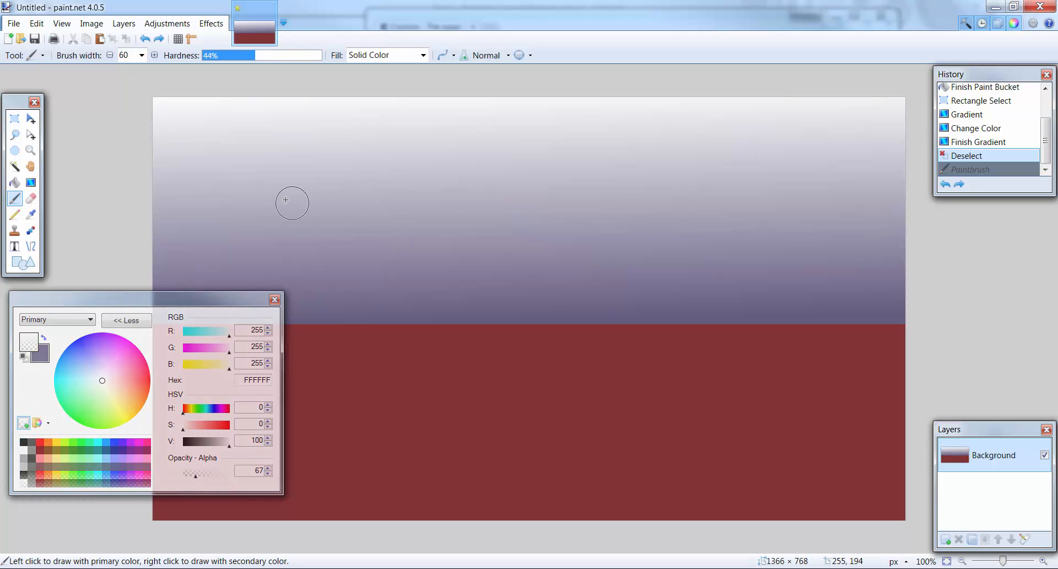
{"action": "mouse_move", "coordinate": [291, 200]}
{"action": "left_mouse_down"}
{"action": "mouse_move", "coordinate": [305, 179]}
{"action": "mouse_move", "coordinate": [308, 193]}
{"action": "mouse_move", "coordinate": [371, 210]}
{"action": "mouse_move", "coordinate": [418, 201]}
{"action": "mouse_move", "coordinate": [332, 192]}
{"action": "mouse_move", "coordinate": [351, 205]}
{"action": "mouse_move", "coordinate": [313, 192]}
{"action": "mouse_move", "coordinate": [326, 212]}
{"action": "mouse_move", "coordinate": [367, 191]}
{"action": "mouse_move", "coordinate": [337, 204]}
{"action": "mouse_move", "coordinate": [341, 196]}
{"action": "mouse_move", "coordinate": [337, 206]}
{"action": "mouse_move", "coordinate": [378, 212]}
{"action": "mouse_move", "coordinate": [373, 177]}
{"action": "mouse_move", "coordinate": [414, 177]}
{"action": "left_mouse_up"}
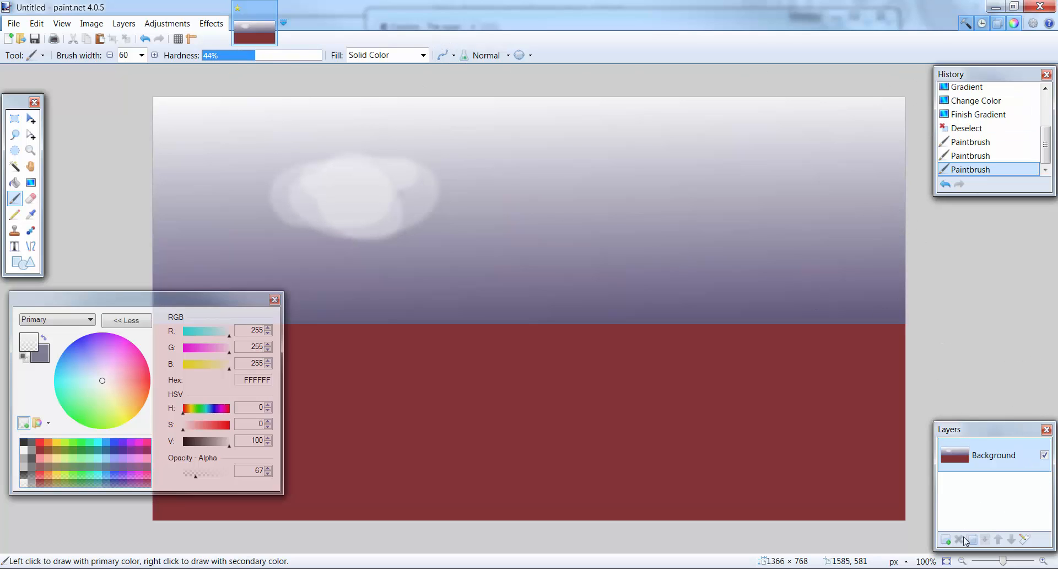
- Add a new layer and paint a second soft white cloud of overlapping strokes in the right half of the sky
{"action": "left_click", "coordinate": [945, 539]}
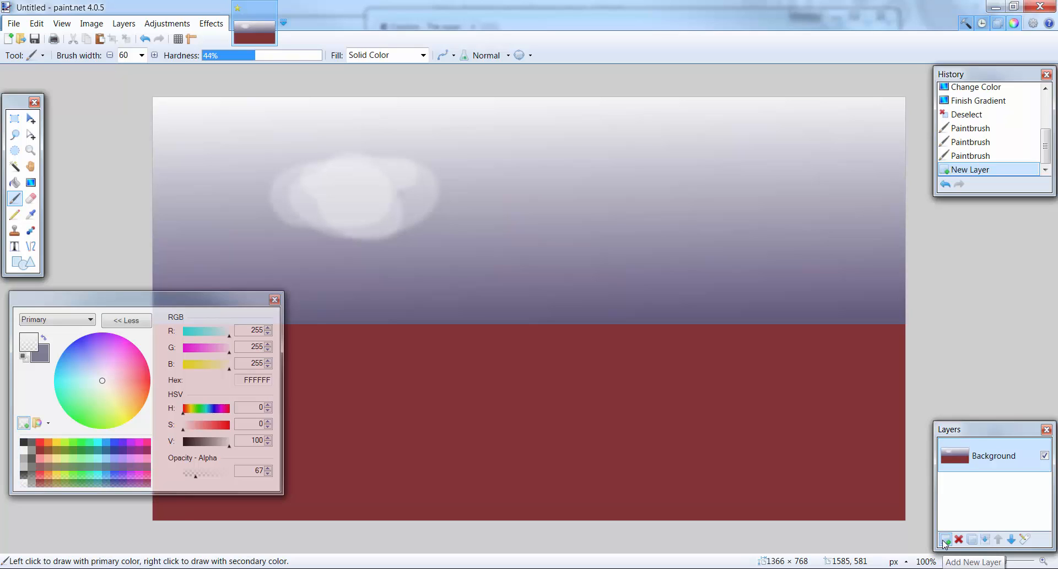
{"action": "mouse_move", "coordinate": [540, 212]}
{"action": "left_mouse_down"}
{"action": "mouse_move", "coordinate": [574, 217]}
{"action": "mouse_move", "coordinate": [610, 178]}
{"action": "mouse_move", "coordinate": [607, 193]}
{"action": "mouse_move", "coordinate": [655, 214]}
{"action": "mouse_move", "coordinate": [705, 193]}
{"action": "mouse_move", "coordinate": [576, 210]}
{"action": "mouse_move", "coordinate": [631, 193]}
{"action": "mouse_move", "coordinate": [594, 194]}
{"action": "mouse_move", "coordinate": [639, 208]}
{"action": "mouse_move", "coordinate": [693, 192]}
{"action": "mouse_move", "coordinate": [673, 176]}
{"action": "mouse_move", "coordinate": [713, 189]}
{"action": "mouse_move", "coordinate": [676, 210]}
{"action": "mouse_move", "coordinate": [577, 199]}
{"action": "mouse_move", "coordinate": [592, 221]}
{"action": "mouse_move", "coordinate": [573, 196]}
{"action": "left_mouse_up"}
{"action": "mouse_move", "coordinate": [636, 201]}
{"action": "left_mouse_down"}
{"action": "mouse_move", "coordinate": [697, 204]}
{"action": "mouse_move", "coordinate": [736, 223]}
{"action": "left_mouse_up"}
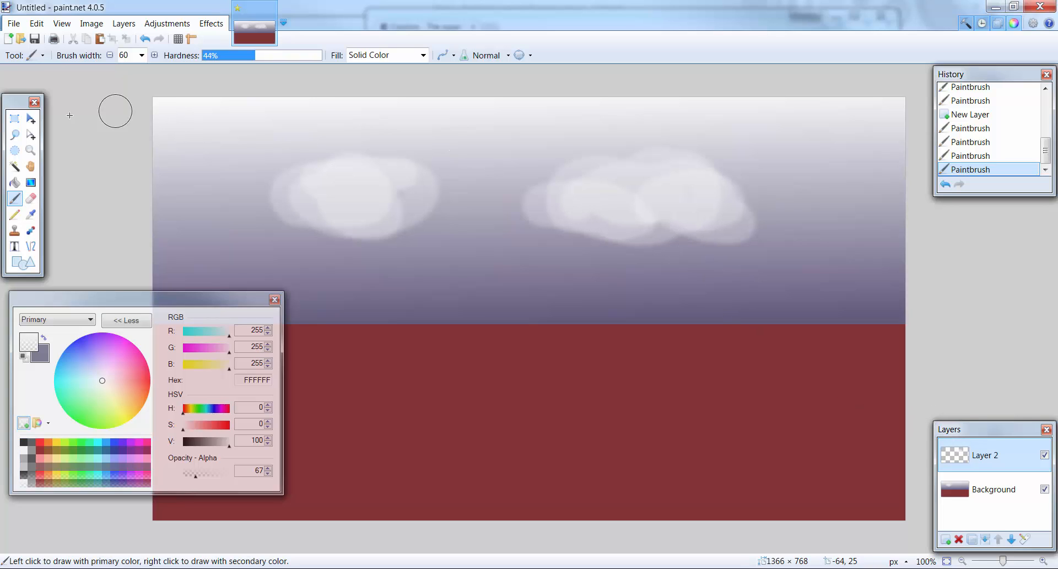
- Select all of the second cloud's layer, move it about 93 px right and 44 px up, and deselect
{"action": "left_click", "coordinate": [30, 119]}
{"action": "key", "text": "ctrl+a"}
{"action": "left_click_drag", "start_coordinate": [640, 210], "coordinate": [649, 181]}
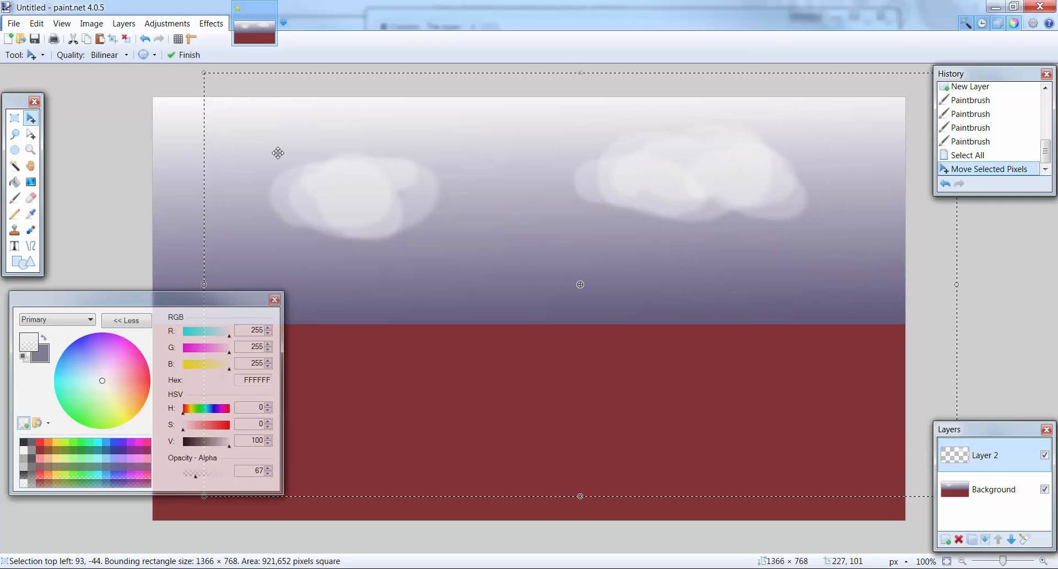
{"action": "left_click", "coordinate": [987, 489]}
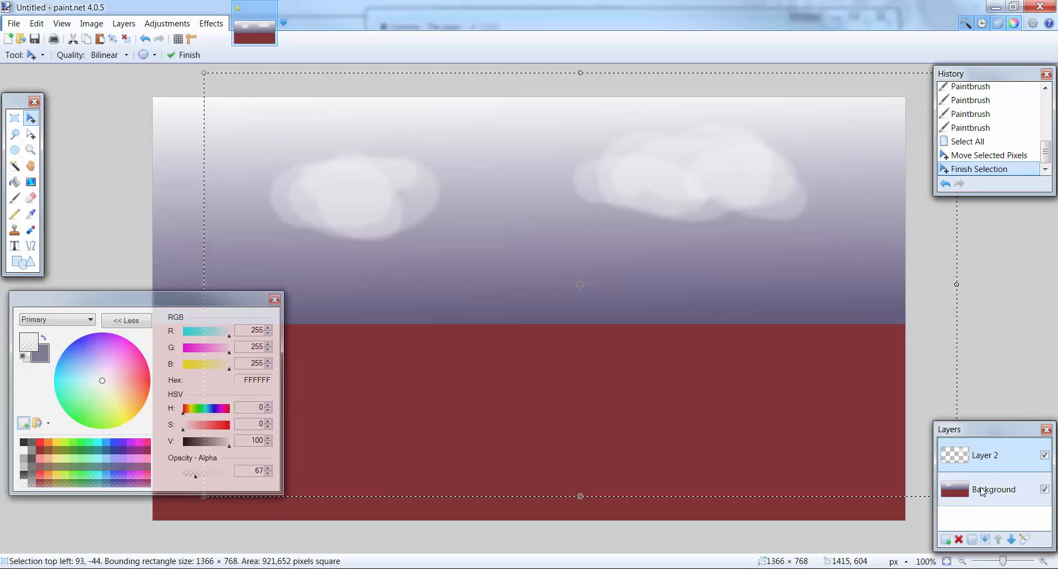
{"action": "left_click", "coordinate": [987, 456]}
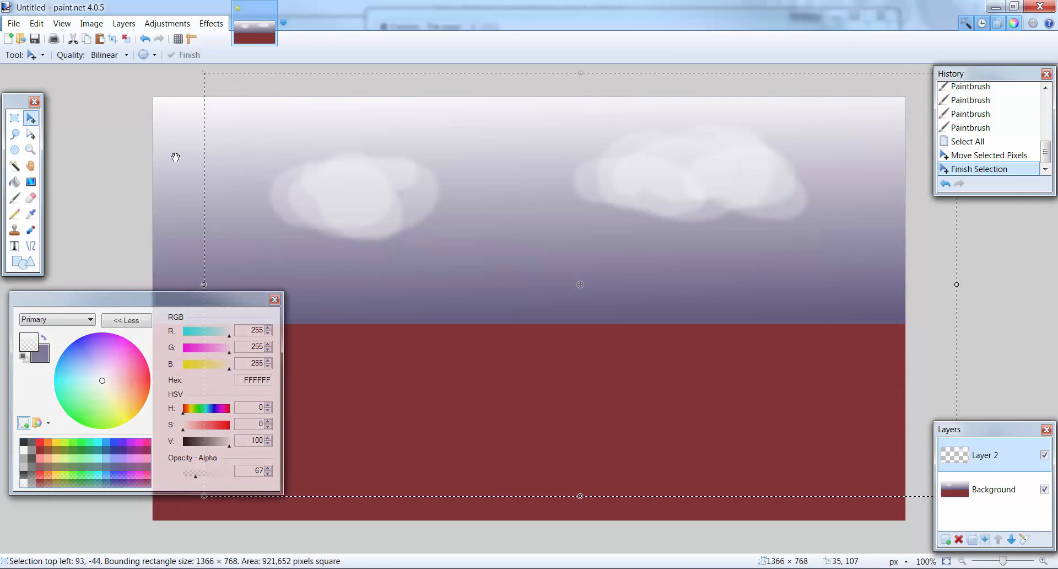
{"action": "key", "text": "s"}
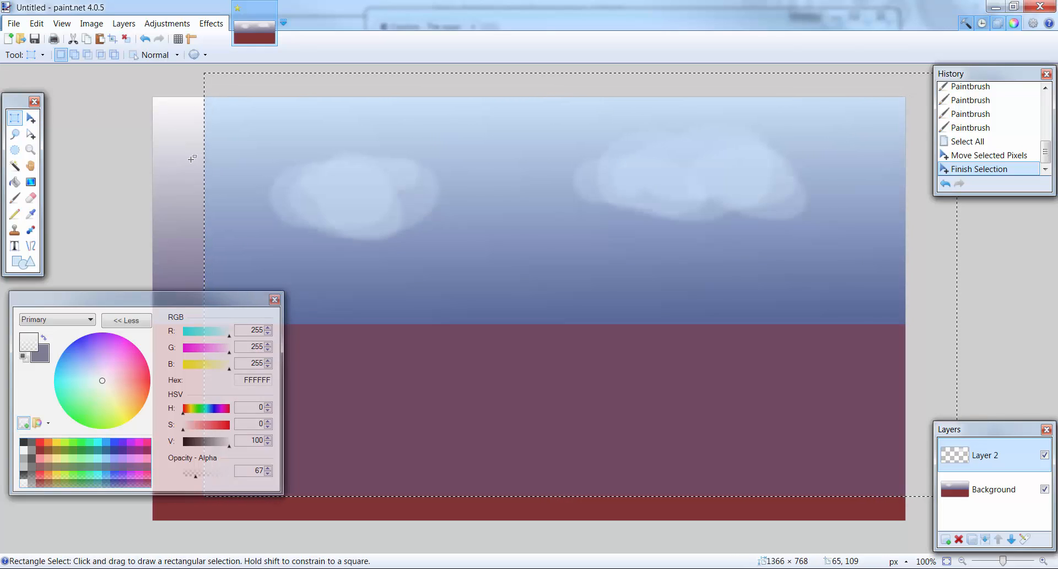
{"action": "left_click", "coordinate": [380, 193]}
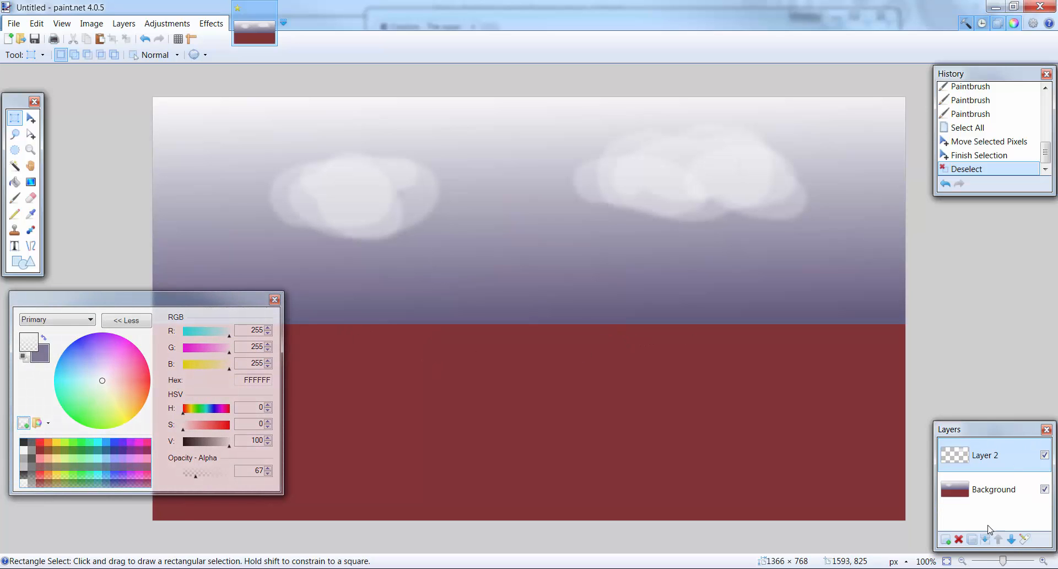
- On a new layer, fill an upright rectangle about 203 × 417 px across the horizon with red FF0008 at opacity 255, and deselect
{"action": "left_click", "coordinate": [945, 539]}
{"action": "left_click_drag", "start_coordinate": [483, 198], "coordinate": [594, 428]}
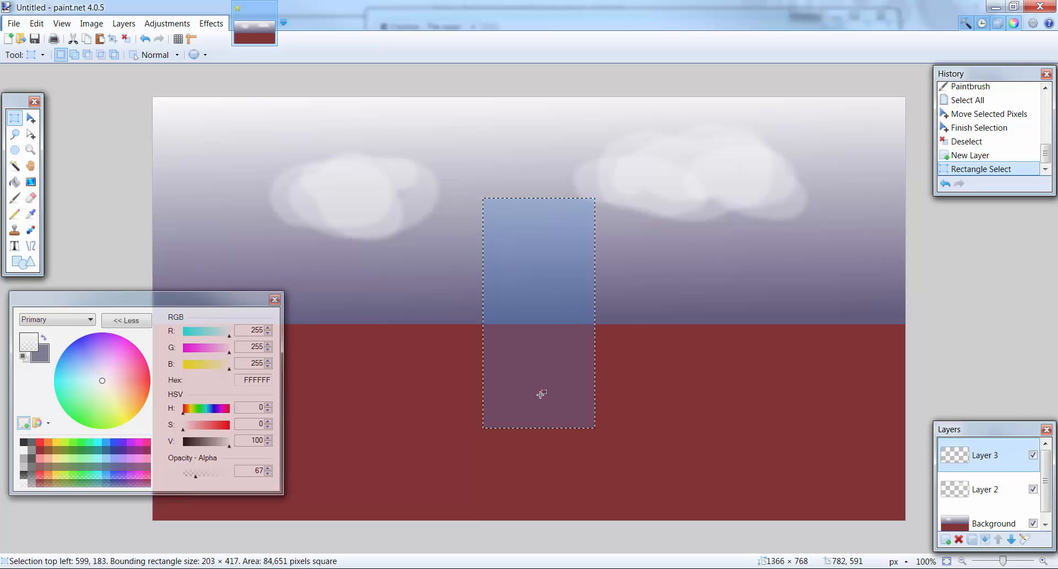
{"action": "left_click", "coordinate": [16, 187]}
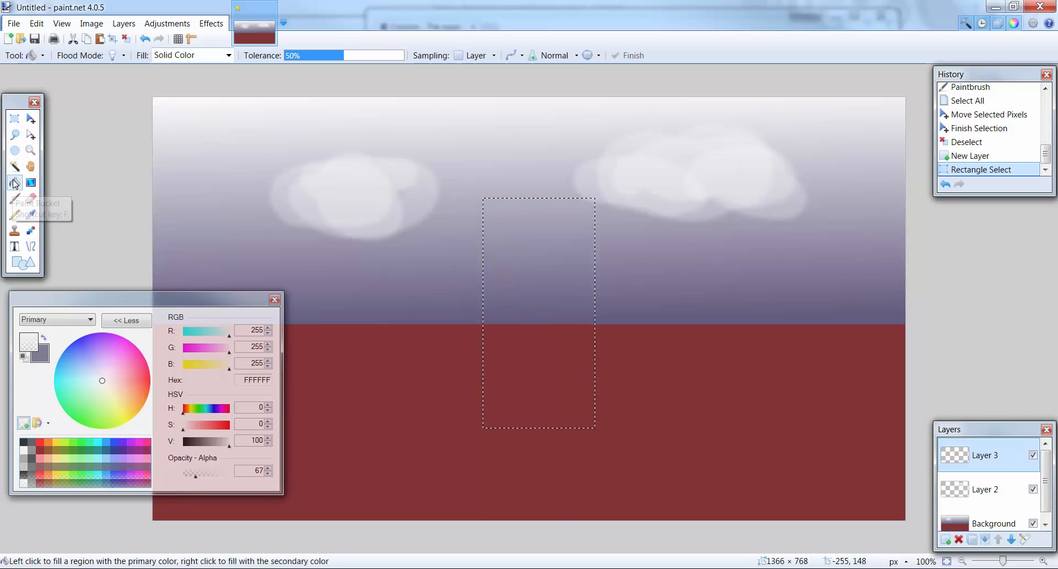
{"action": "mouse_move", "coordinate": [89, 363]}
{"action": "left_mouse_down"}
{"action": "mouse_move", "coordinate": [80, 343]}
{"action": "mouse_move", "coordinate": [75, 352]}
{"action": "left_mouse_up"}
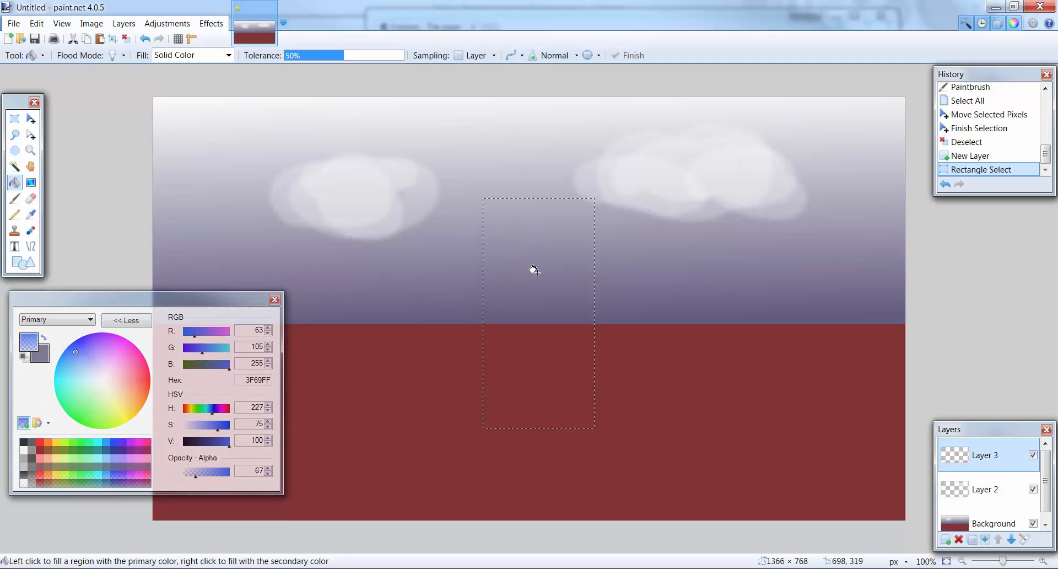
{"action": "mouse_move", "coordinate": [69, 356]}
{"action": "left_mouse_down"}
{"action": "mouse_move", "coordinate": [65, 366]}
{"action": "mouse_move", "coordinate": [80, 337]}
{"action": "left_mouse_up"}
{"action": "left_click_drag", "start_coordinate": [137, 388], "coordinate": [152, 380]}
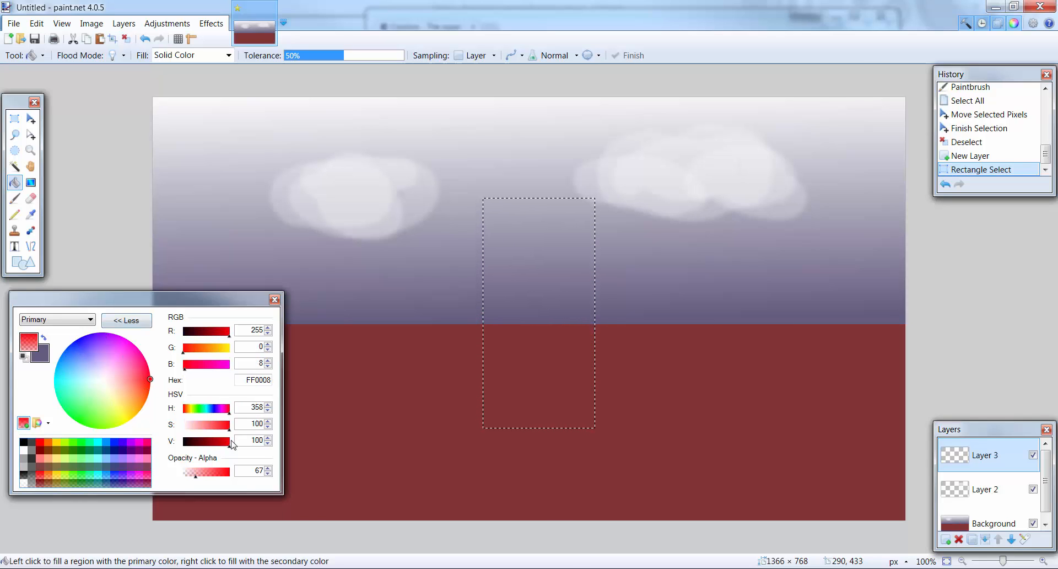
{"action": "left_click", "coordinate": [545, 252]}
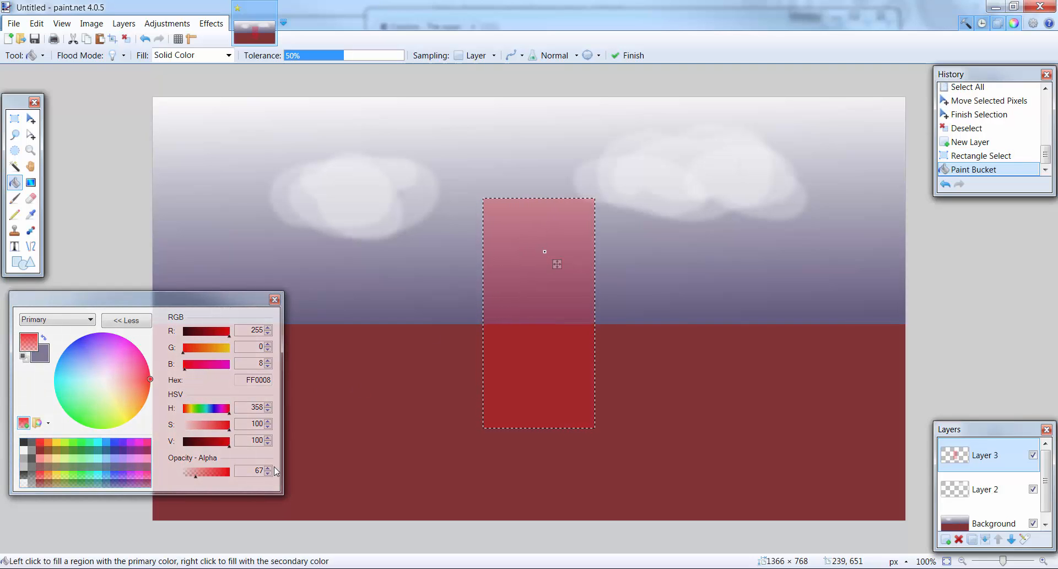
{"action": "left_click_drag", "start_coordinate": [195, 474], "coordinate": [244, 483]}
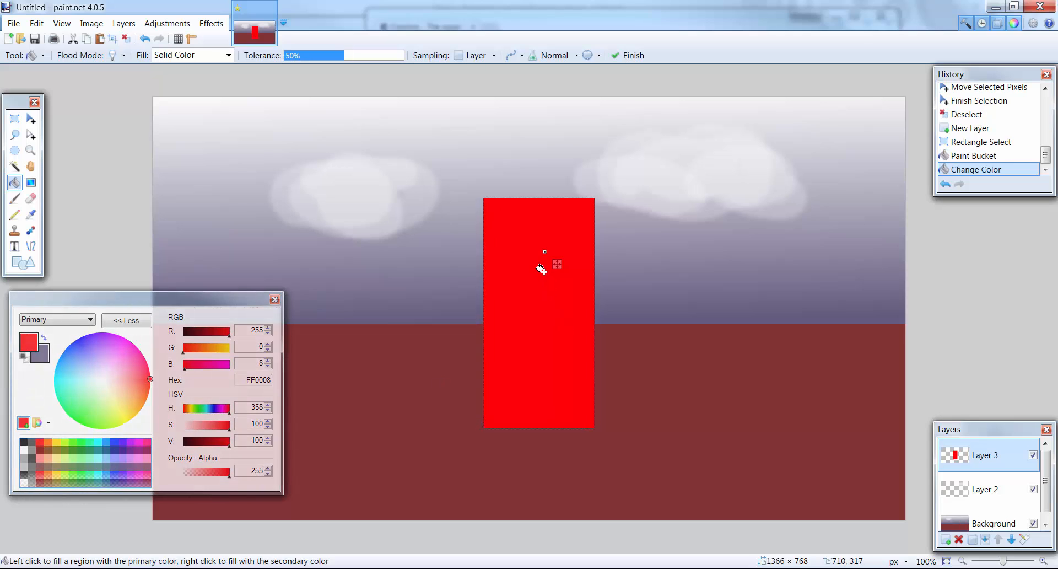
{"action": "left_click", "coordinate": [14, 122]}
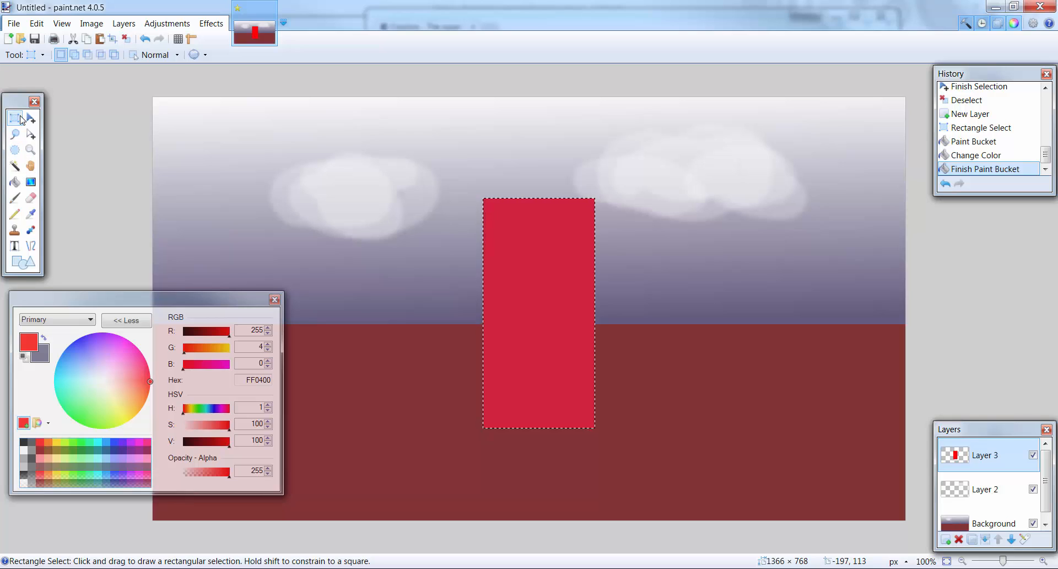
{"action": "left_click", "coordinate": [527, 270]}
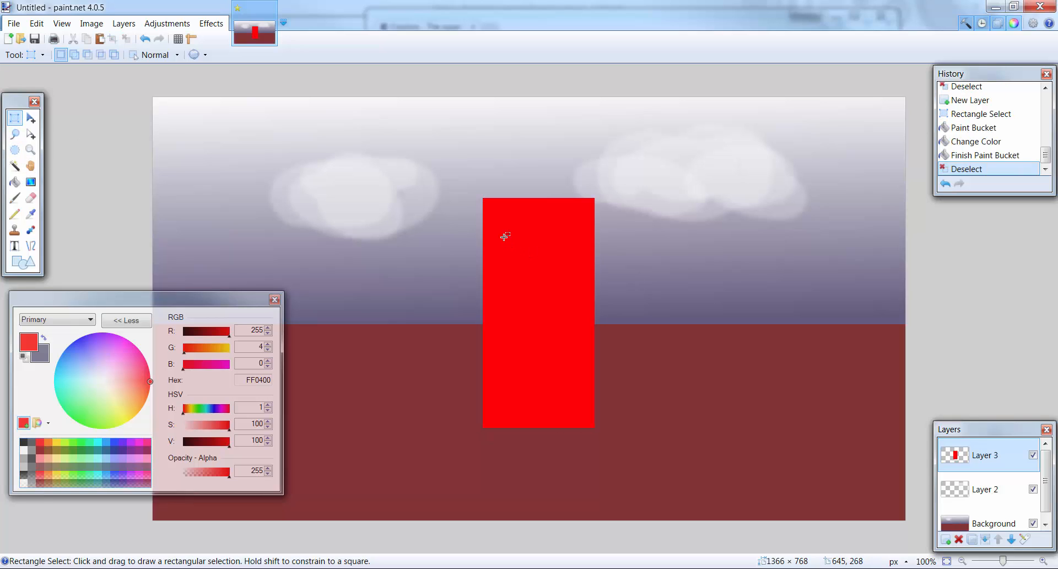
- On a new layer, fill a 60 × 60 px square in the upper-left part of the red rectangle with yellow F2FF00
{"action": "left_click_drag", "start_coordinate": [500, 236], "coordinate": [592, 270]}
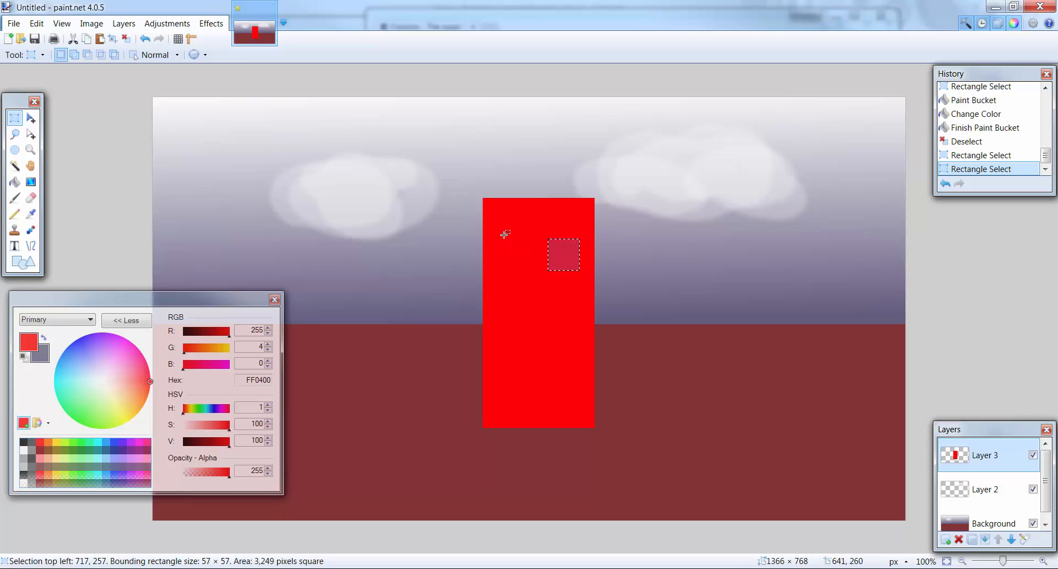
{"action": "left_click_drag", "start_coordinate": [497, 239], "coordinate": [530, 272]}
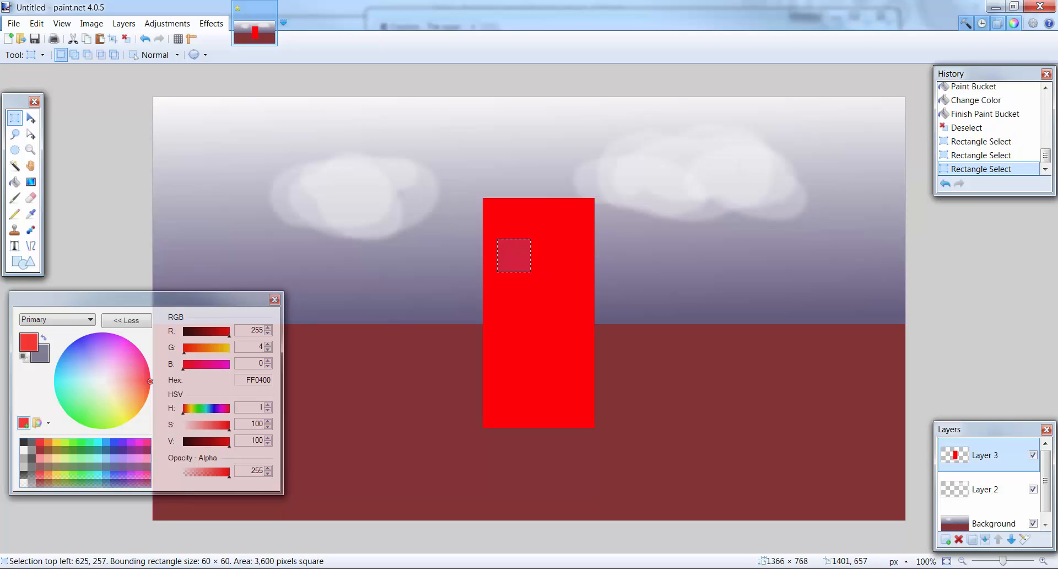
{"action": "left_click", "coordinate": [946, 540]}
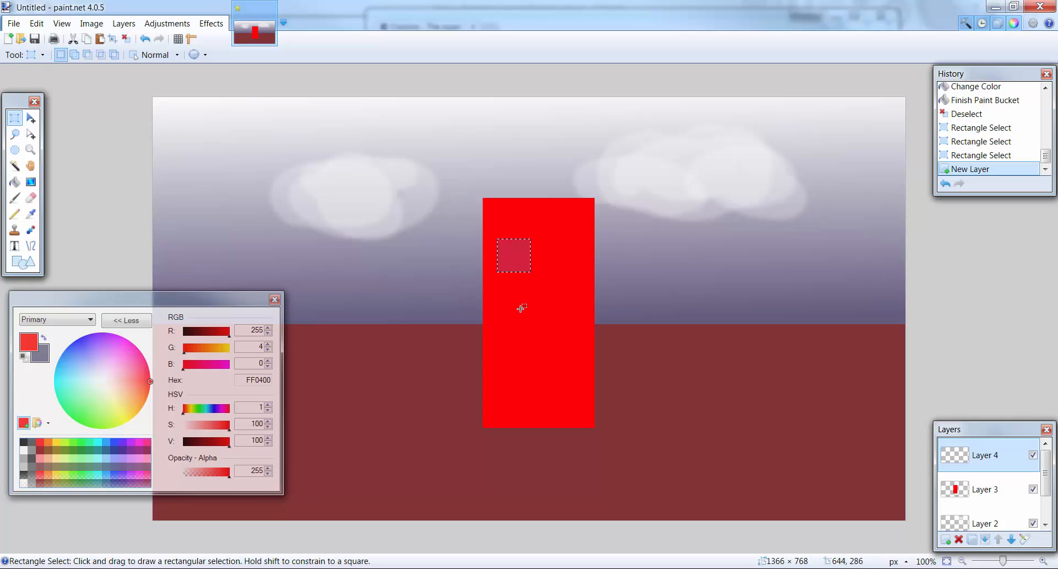
{"action": "left_click", "coordinate": [15, 182]}
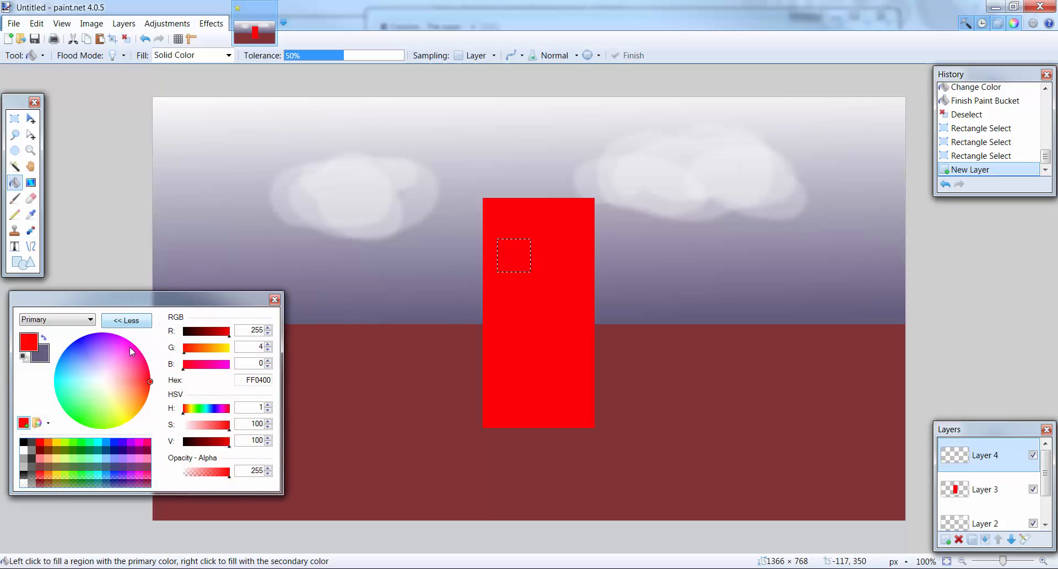
{"action": "mouse_move", "coordinate": [153, 386]}
{"action": "left_mouse_down"}
{"action": "mouse_move", "coordinate": [153, 341]}
{"action": "mouse_move", "coordinate": [140, 455]}
{"action": "left_mouse_up"}
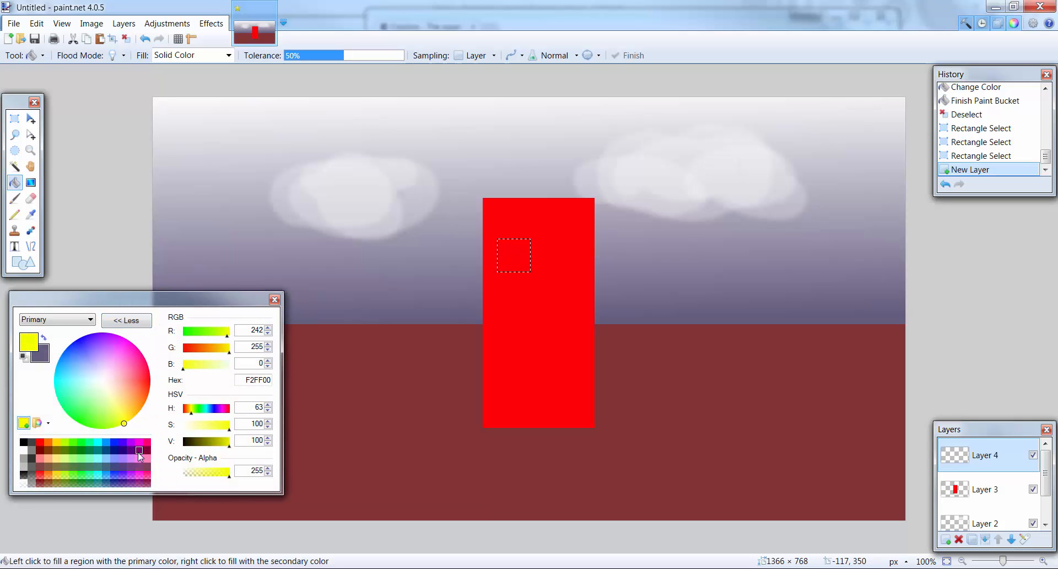
{"action": "left_click", "coordinate": [509, 257]}
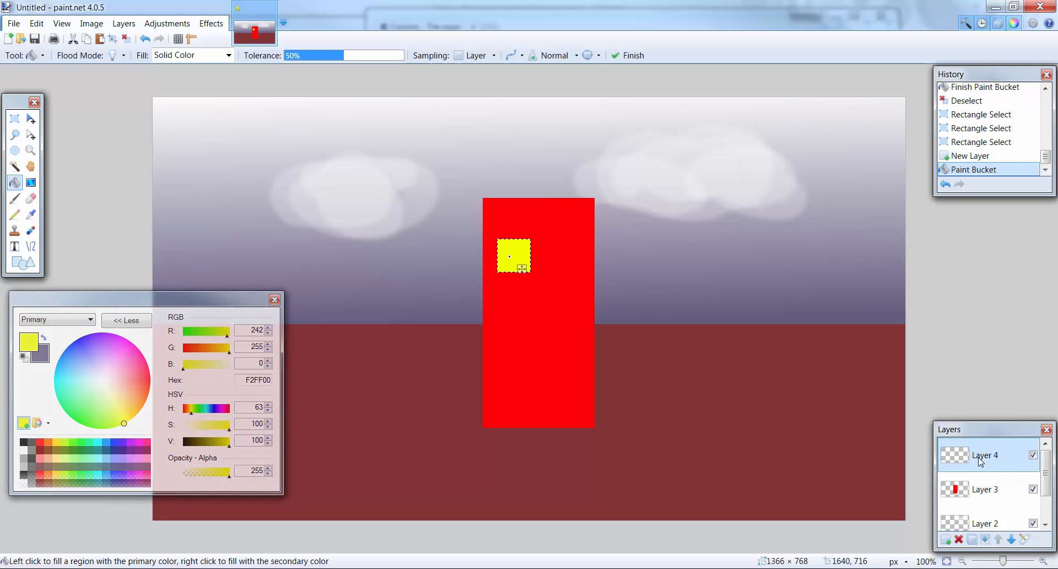
- Duplicate the yellow square's layer and move the copy level to the right, leaving a small gap between the squares
{"action": "left_click", "coordinate": [975, 540]}
{"action": "left_click", "coordinate": [30, 118]}
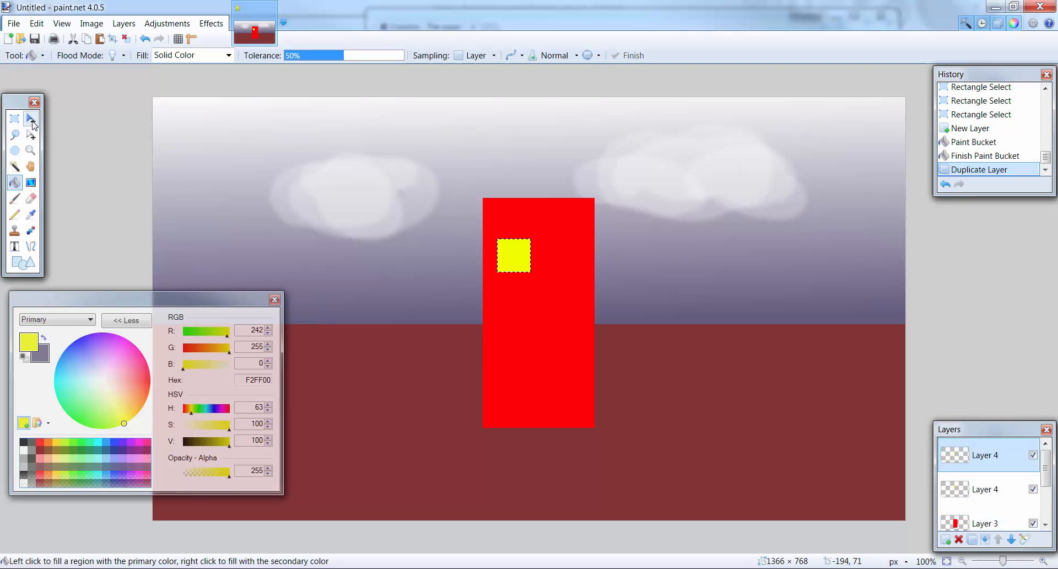
{"action": "left_click_drag", "start_coordinate": [528, 253], "coordinate": [536, 249]}
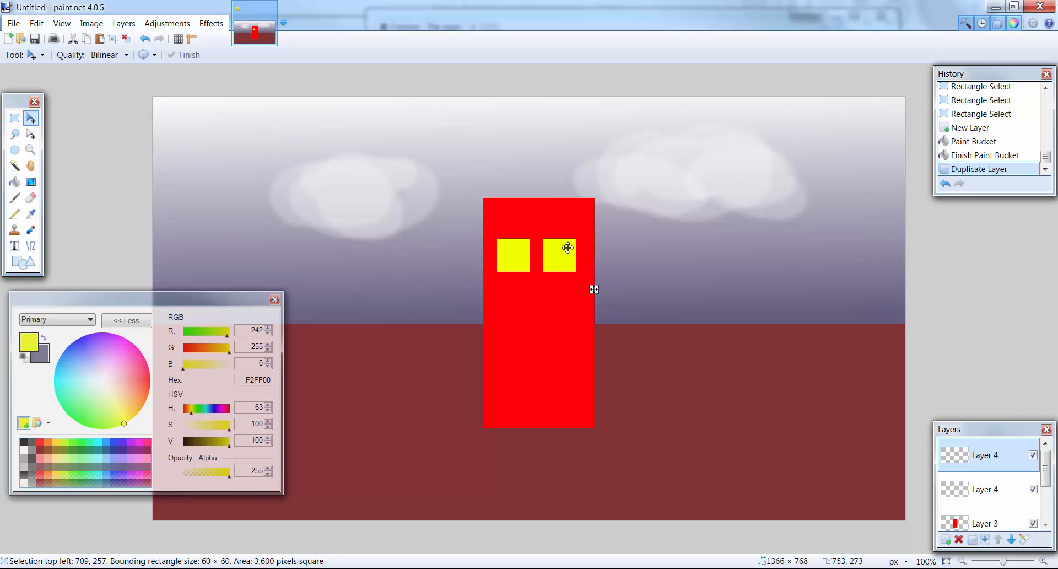
{"action": "left_click", "coordinate": [567, 248]}
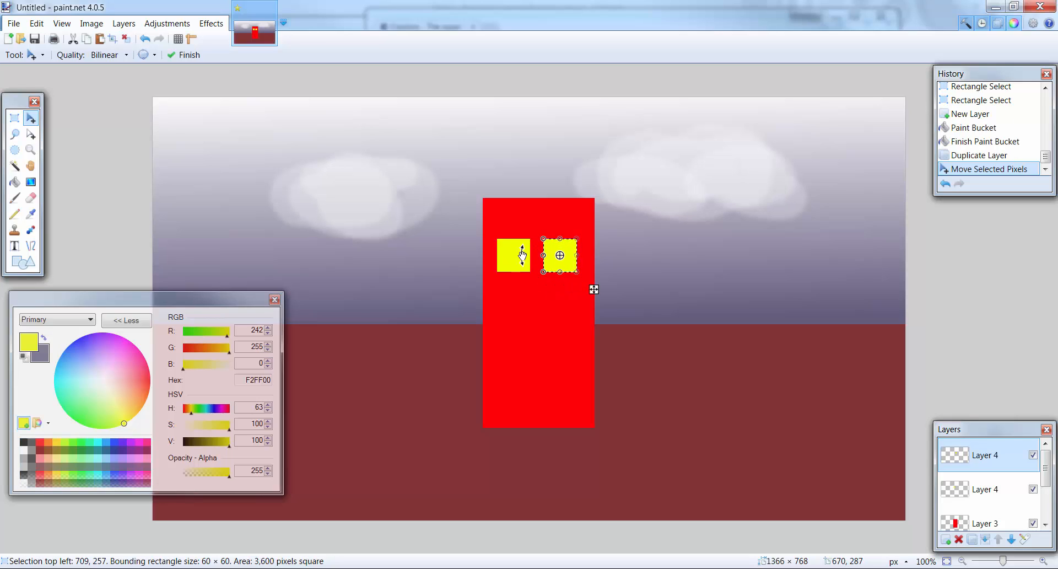
- Hide the red rectangle's layer and show it again
{"action": "left_click", "coordinate": [986, 489]}
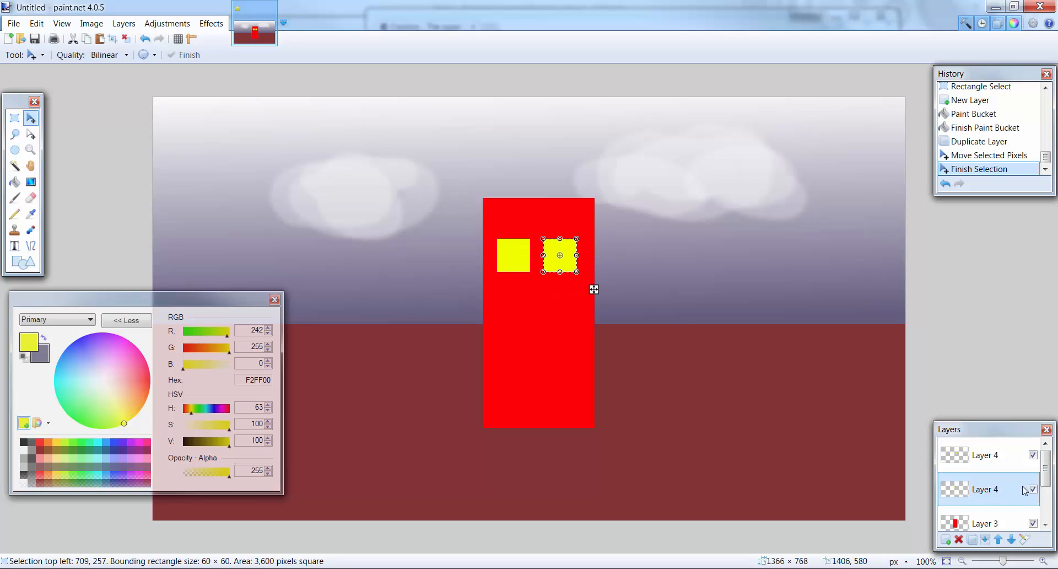
{"action": "left_click", "coordinate": [1033, 522]}
{"action": "scroll", "coordinate": [1035, 519], "scroll_direction": "down", "scroll_amount": 2}
{"action": "scroll", "coordinate": [1035, 518], "scroll_direction": "up", "scroll_amount": 2}
{"action": "scroll", "coordinate": [1035, 518], "scroll_direction": "down", "scroll_amount": 2}
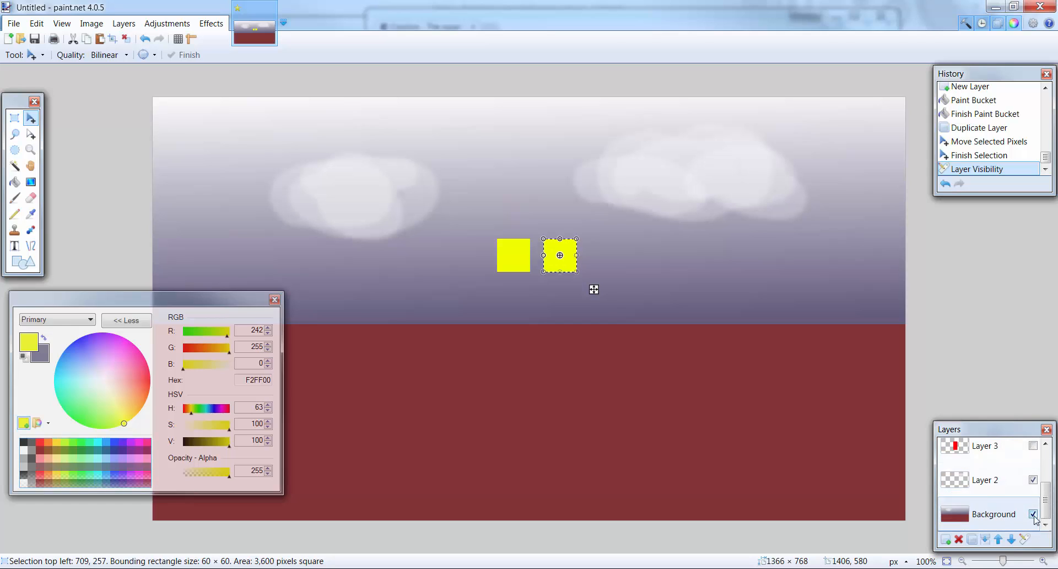
{"action": "left_click", "coordinate": [1034, 445]}
{"action": "scroll", "coordinate": [994, 484], "scroll_direction": "up", "scroll_amount": 3}
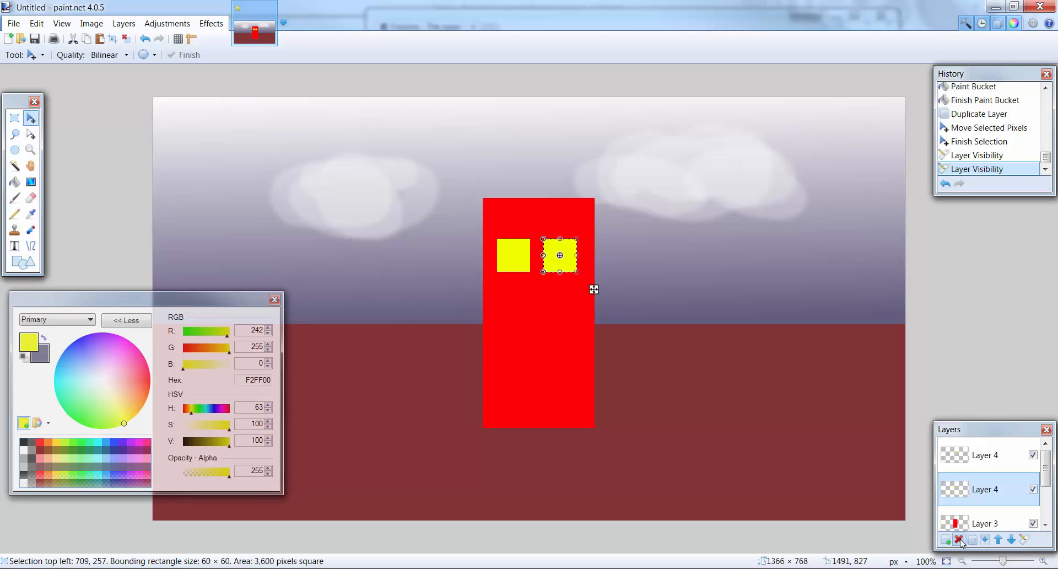
- Merge both yellow square layers down into the red rectangle's layer and clear the selection
{"action": "left_click", "coordinate": [979, 467]}
{"action": "left_click", "coordinate": [983, 492]}
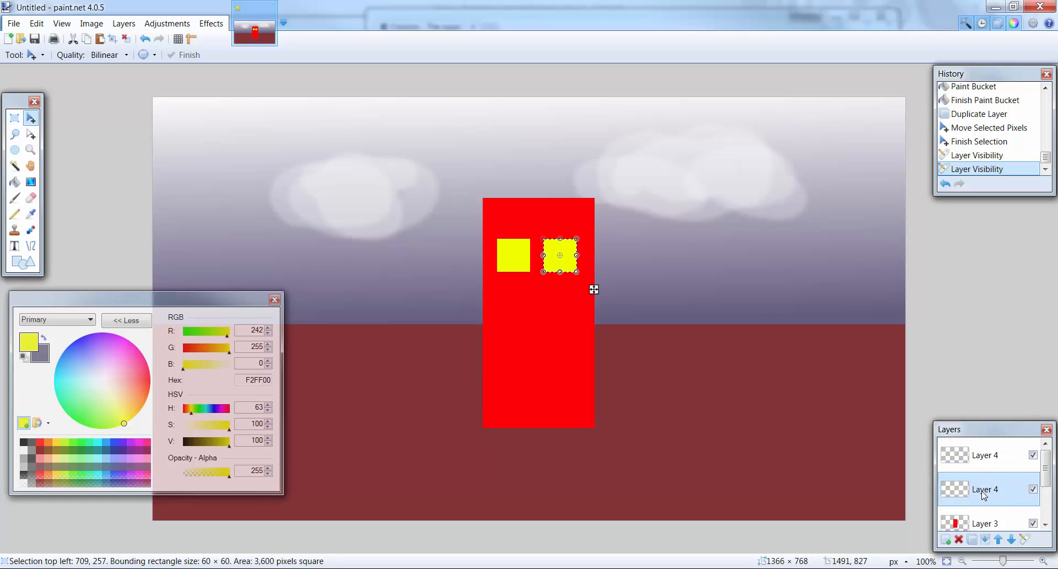
{"action": "left_click", "coordinate": [986, 539]}
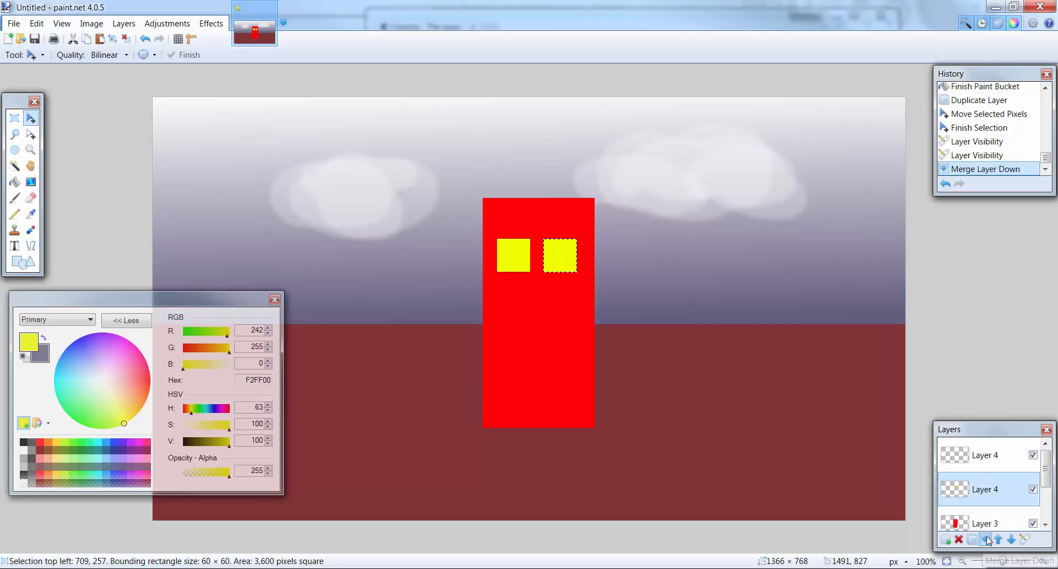
{"action": "left_click", "coordinate": [981, 448]}
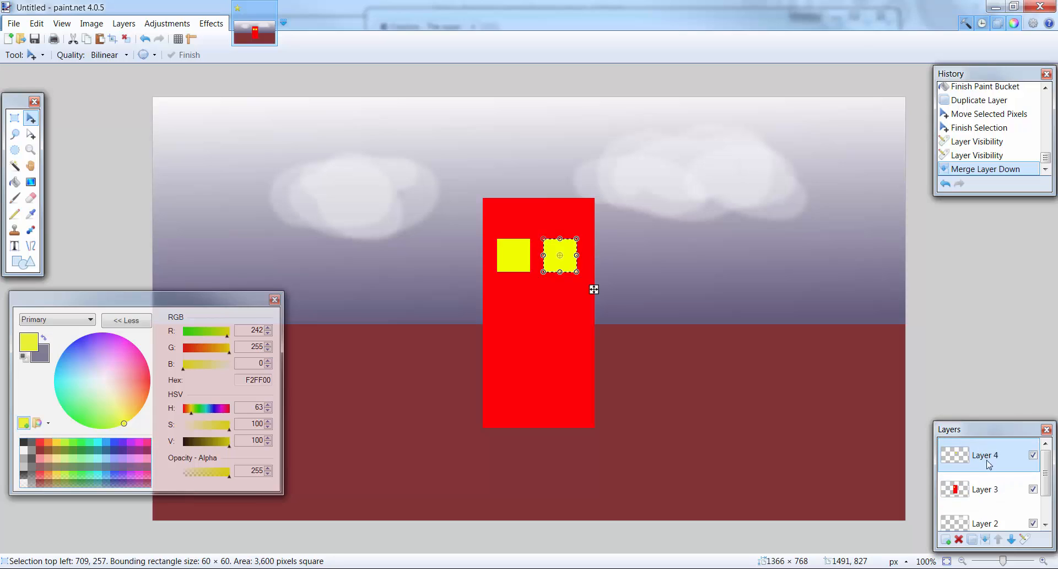
{"action": "left_click", "coordinate": [986, 539]}
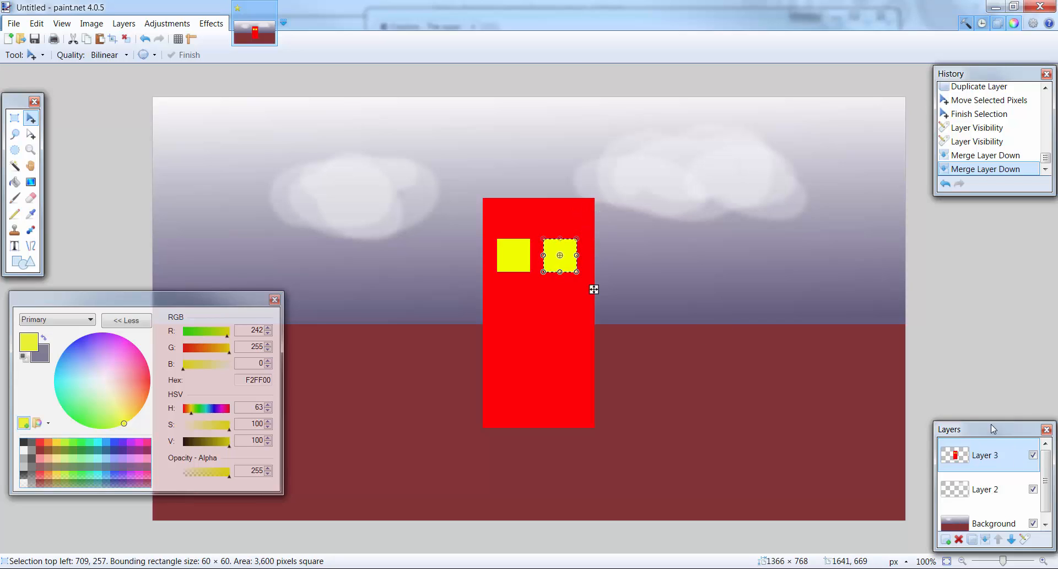
{"action": "left_click", "coordinate": [14, 117]}
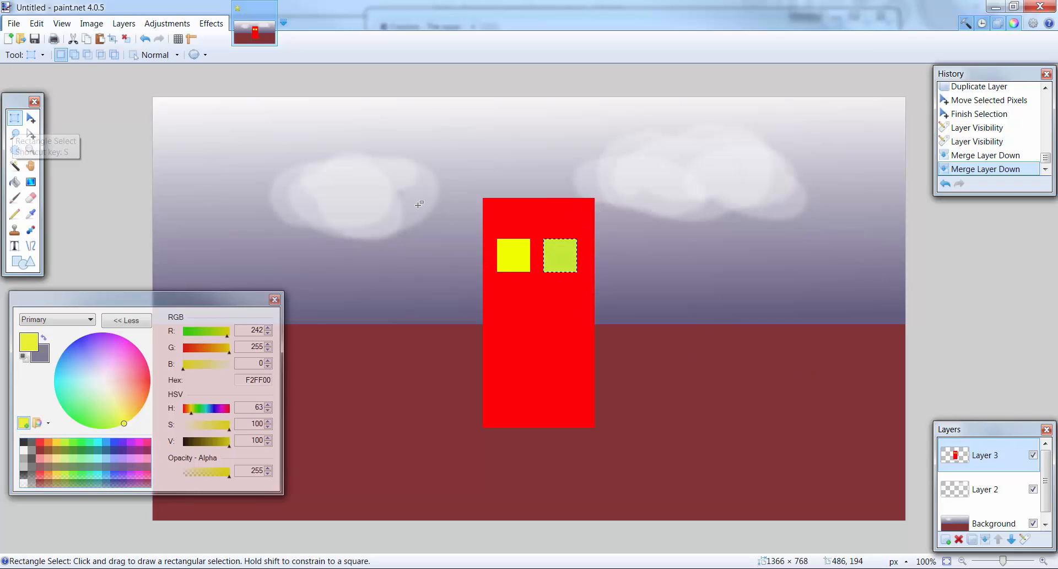
{"action": "key", "text": "ctrl+d"}
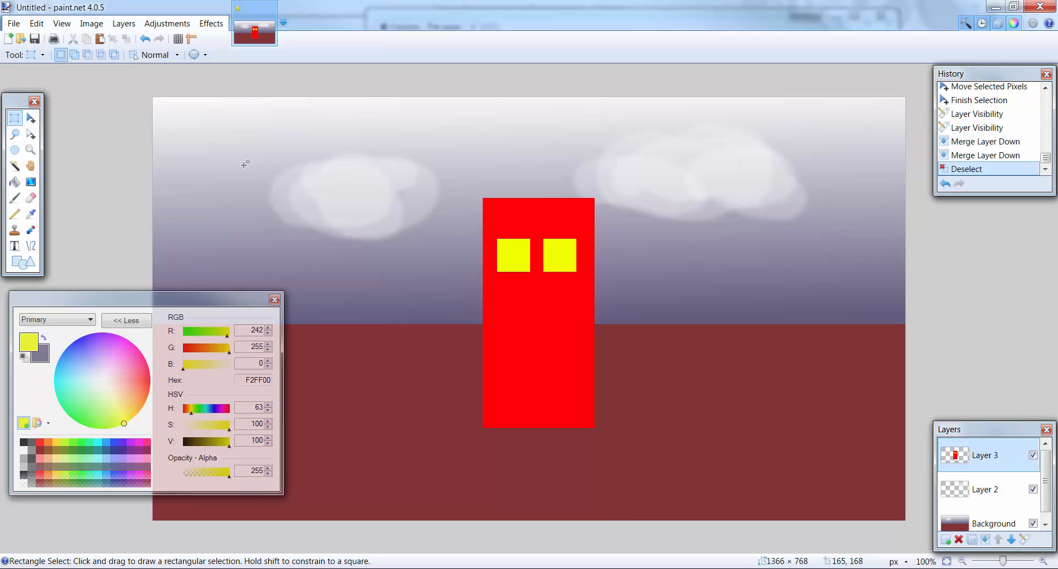
- Start saving the image under a new name as a PNG file called background_01
{"action": "left_click", "coordinate": [14, 23]}
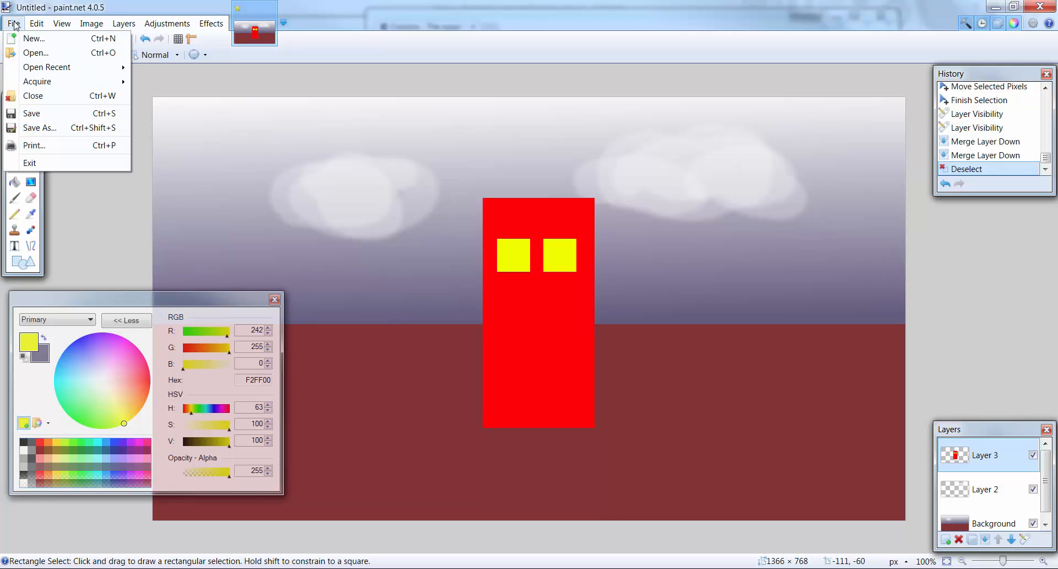
{"action": "left_click", "coordinate": [52, 127]}
{"action": "left_click", "coordinate": [222, 280]}
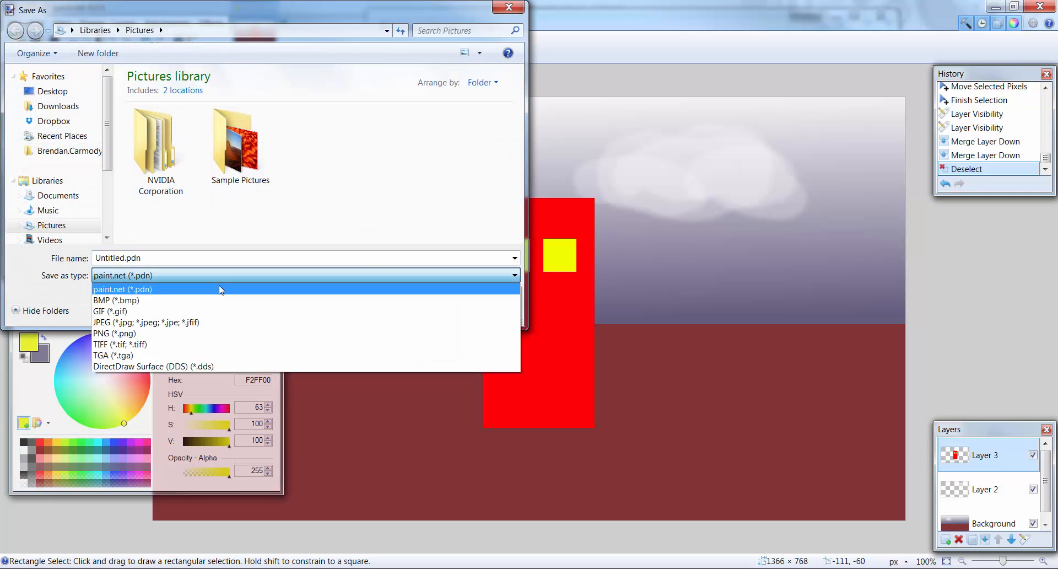
{"action": "left_click", "coordinate": [180, 333]}
{"action": "left_click", "coordinate": [122, 258]}
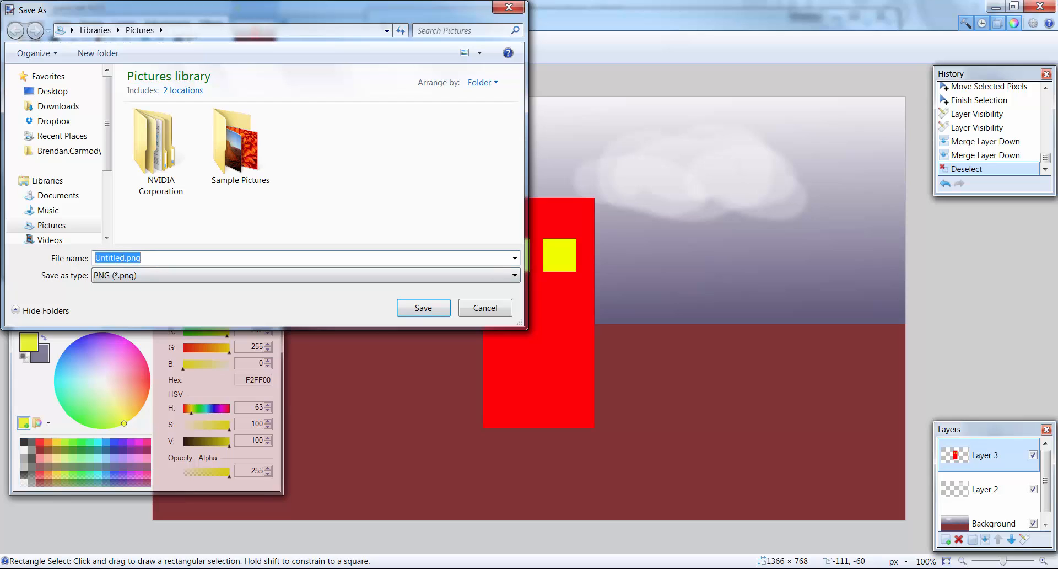
{"action": "left_click", "coordinate": [126, 258]}
{"action": "left_click_drag", "start_coordinate": [126, 258], "coordinate": [92, 258]}
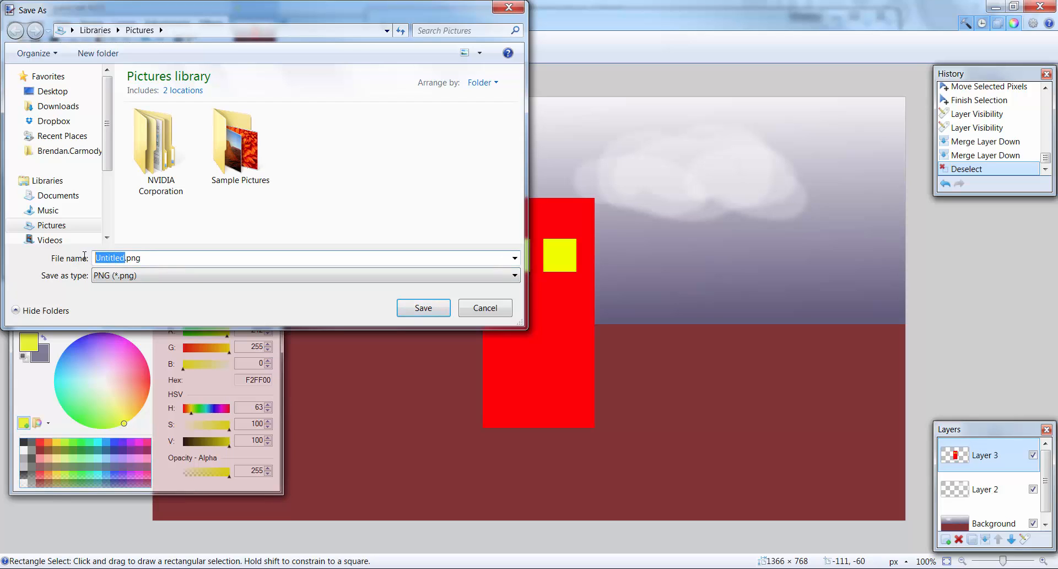
{"action": "type", "text": "background_01"}
- Choose the Sample Pictures folder as the destination and save background_01.png there
{"action": "double_click", "coordinate": [232, 149]}
{"action": "left_click", "coordinate": [192, 259]}
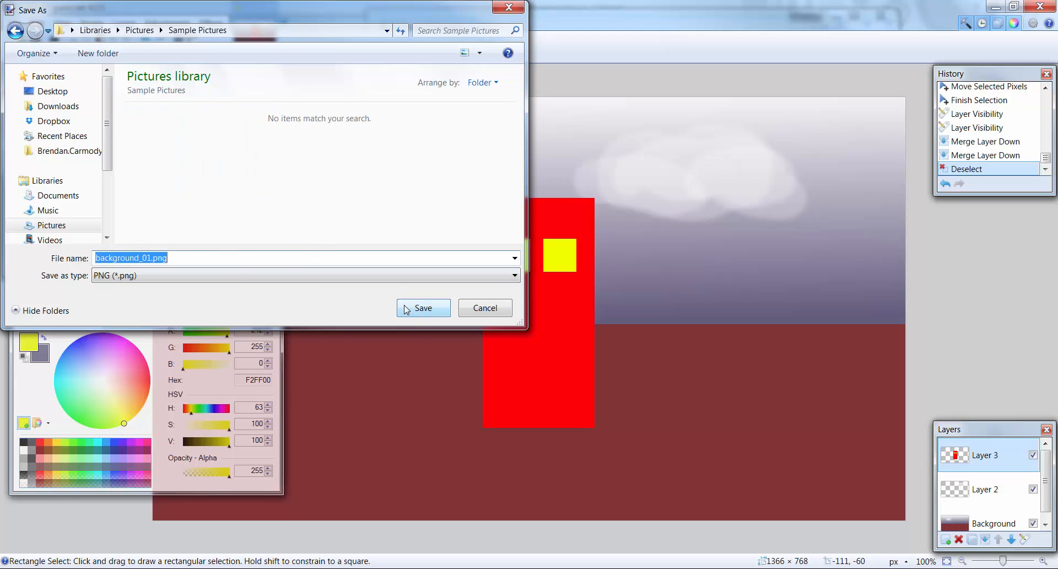
{"action": "left_click_drag", "start_coordinate": [346, 9], "coordinate": [492, 64]}
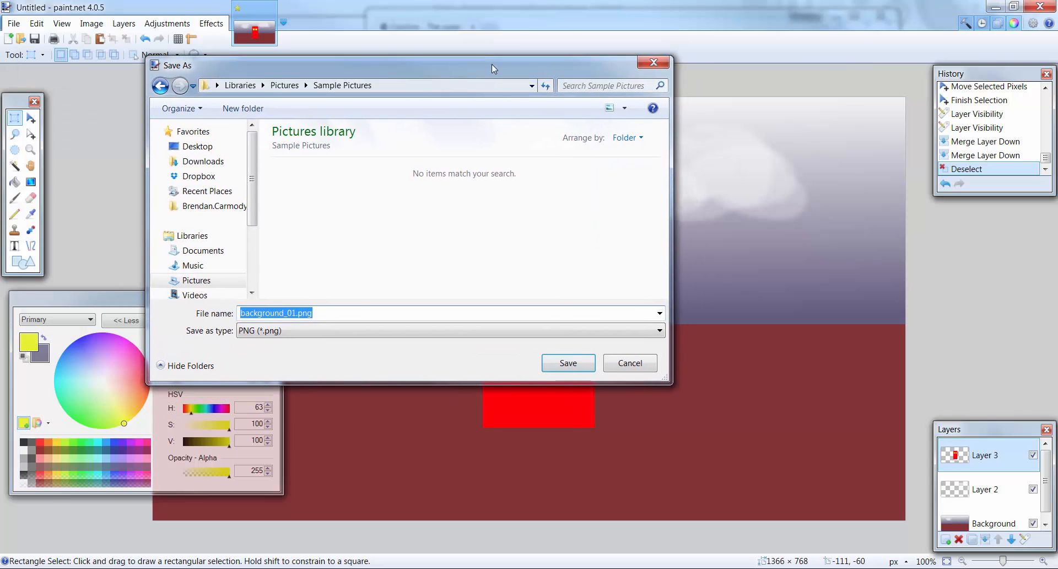
{"action": "left_click", "coordinate": [353, 309]}
{"action": "left_click", "coordinate": [585, 361]}
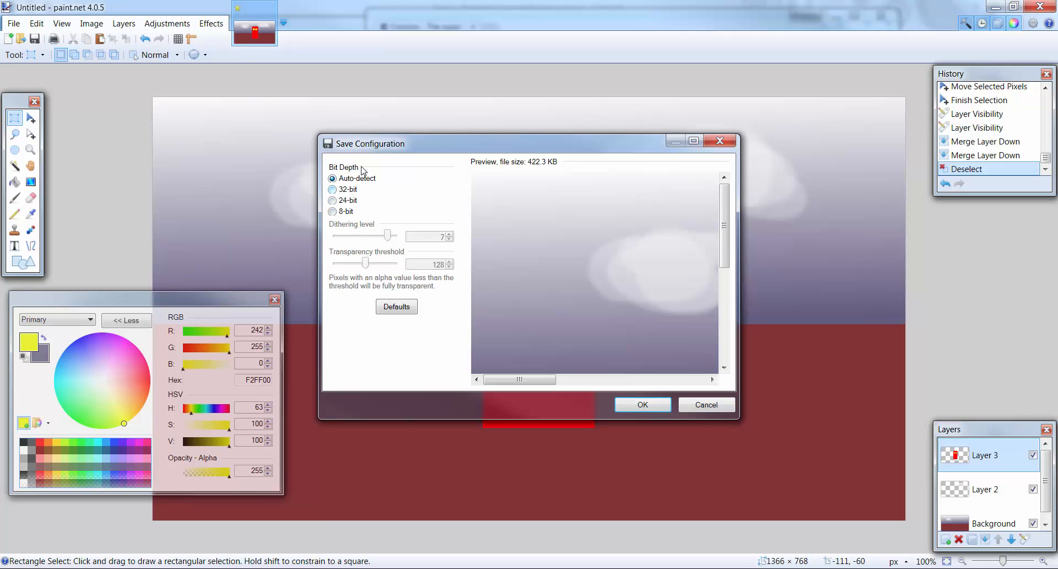
- Accept the PNG save configuration with Auto-detect bit depth and flatten the image to complete the save
{"action": "left_click_drag", "start_coordinate": [433, 138], "coordinate": [406, 130]}
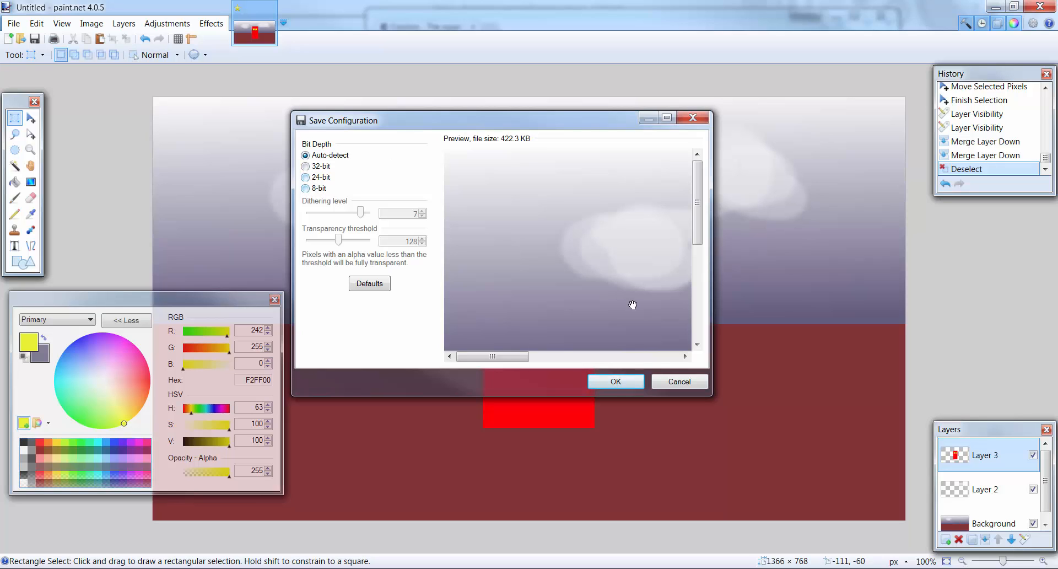
{"action": "left_click", "coordinate": [616, 382]}
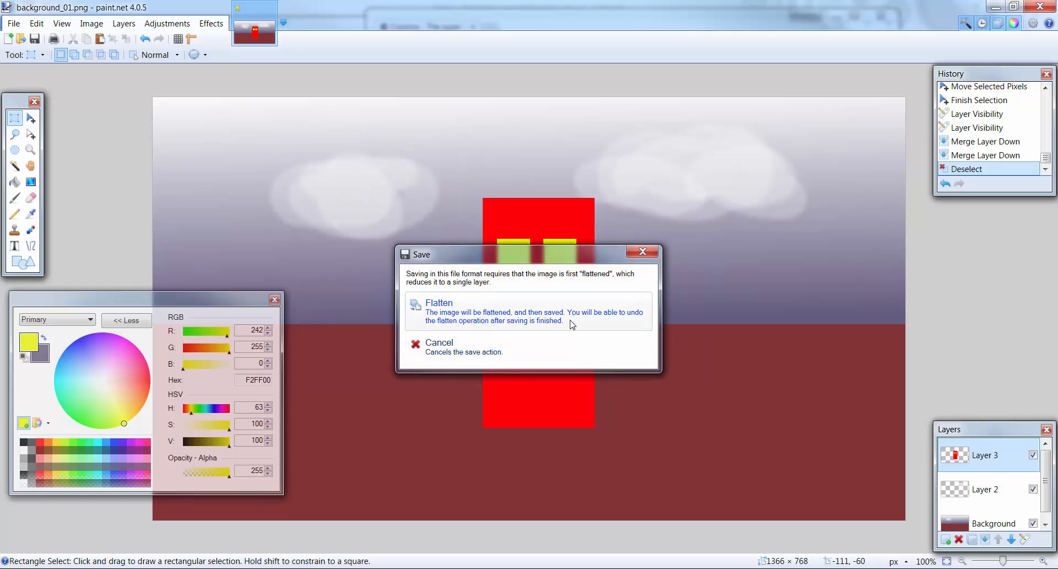
{"action": "left_click", "coordinate": [522, 319]}
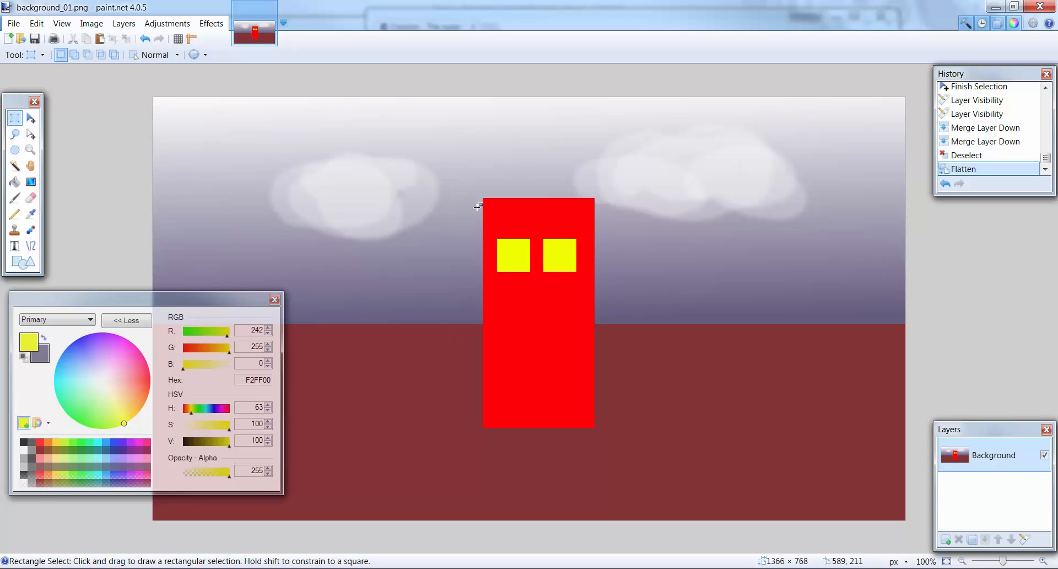
- Start a text at the left edge of the left cloud and store the current yellow in the palette's black swatch
{"action": "mouse_move", "coordinate": [168, 304]}
{"action": "left_mouse_down"}
{"action": "mouse_move", "coordinate": [202, 295]}
{"action": "mouse_move", "coordinate": [190, 281]}
{"action": "mouse_move", "coordinate": [173, 293]}
{"action": "mouse_move", "coordinate": [187, 297]}
{"action": "left_mouse_up"}
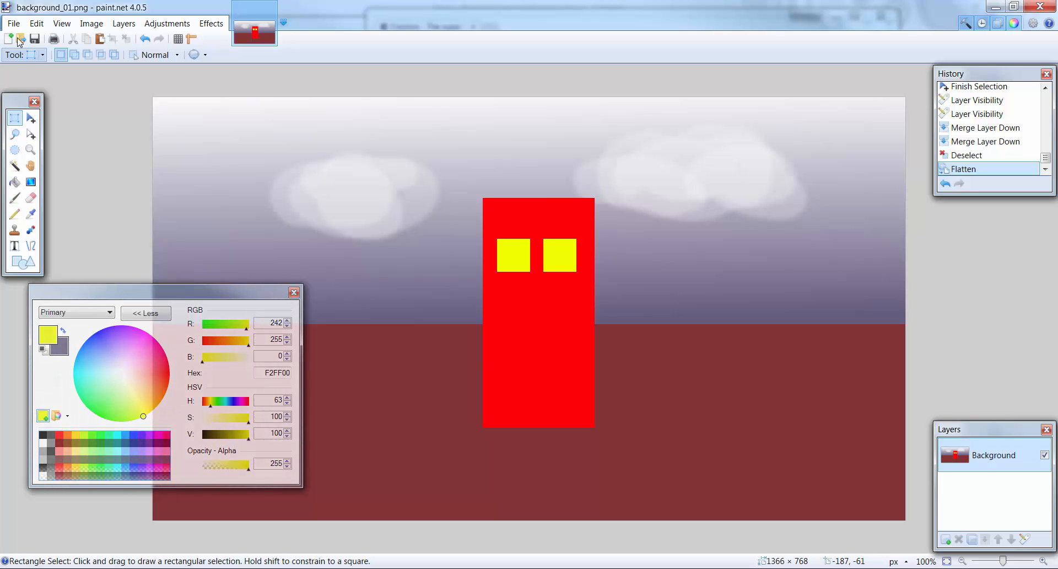
{"action": "left_click", "coordinate": [16, 247]}
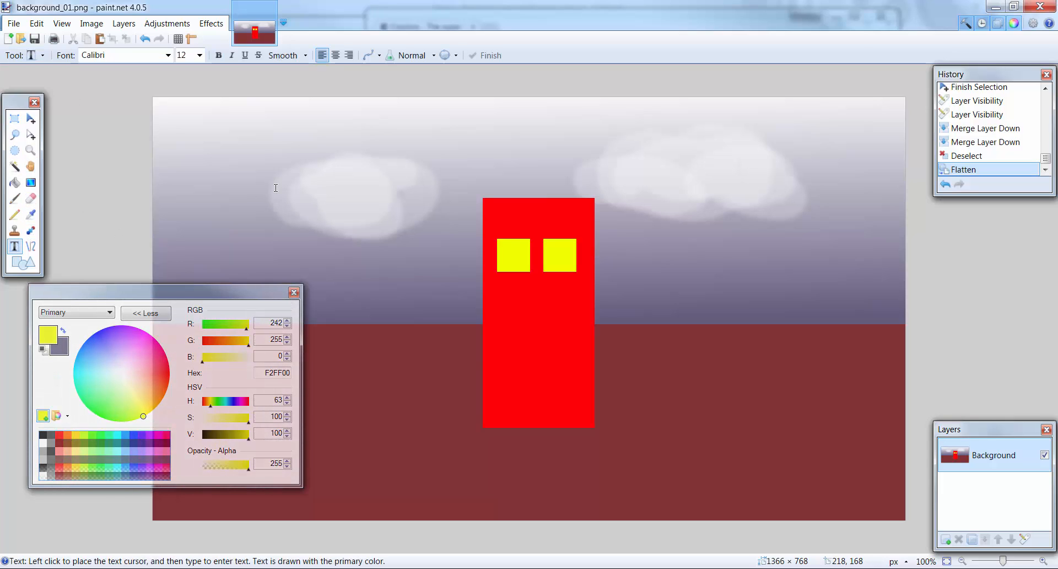
{"action": "type", "text": "I"}
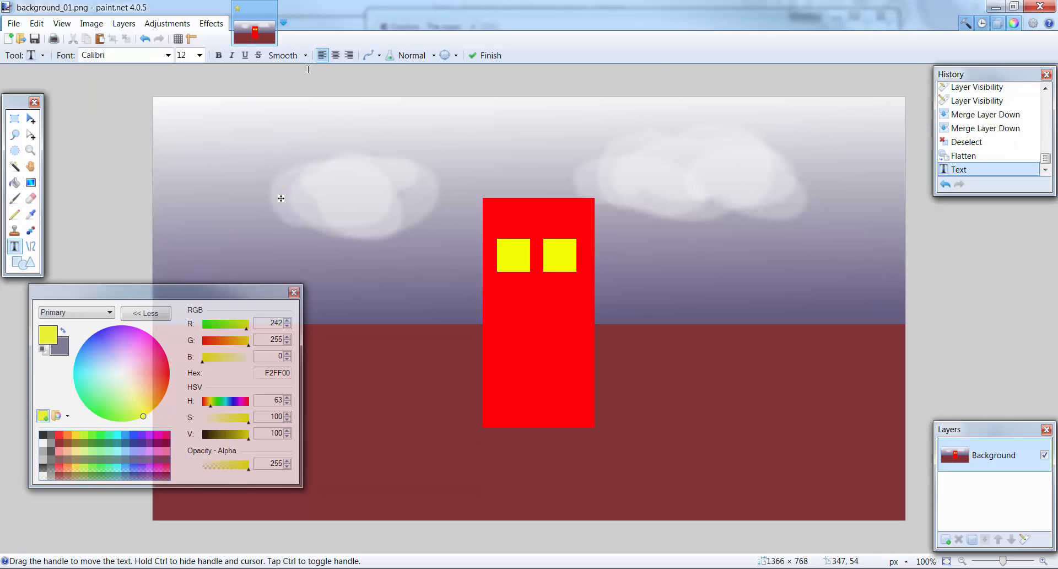
{"action": "left_click", "coordinate": [42, 415]}
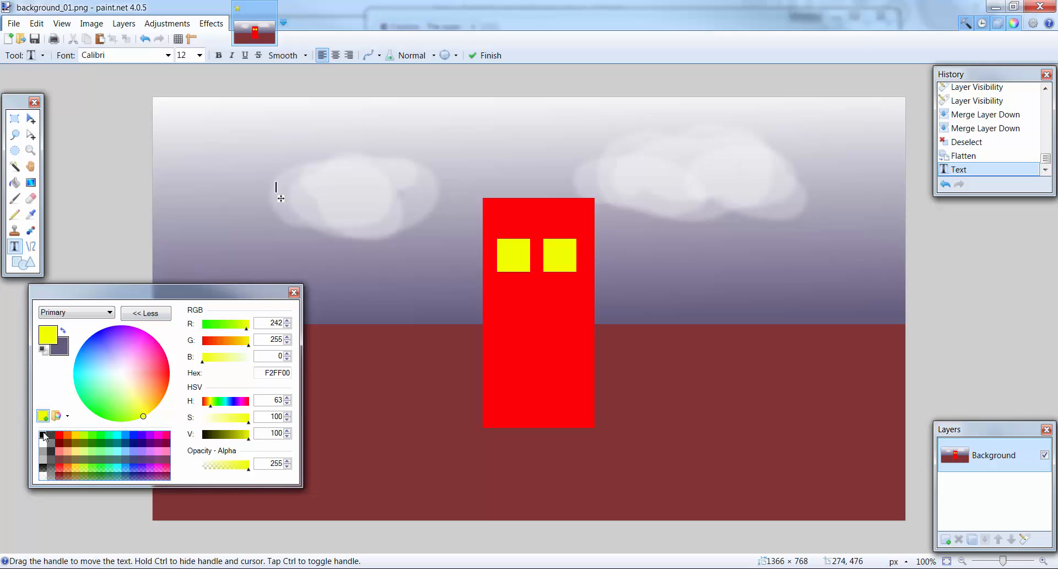
{"action": "left_click", "coordinate": [43, 434]}
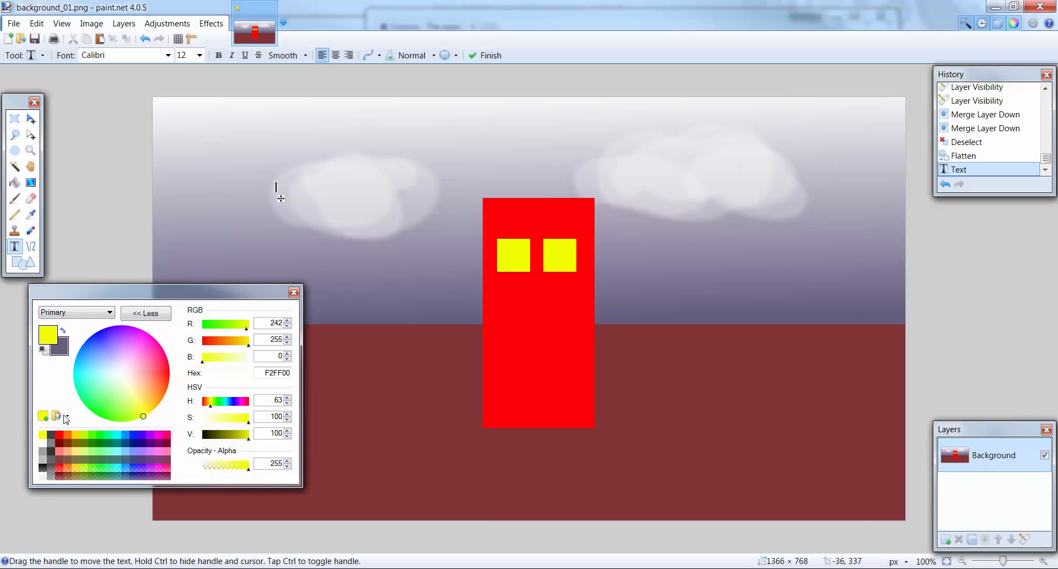
- Set the primary colour to black 000000 and write "Height 1366 x" at the left cloud
{"action": "mouse_move", "coordinate": [148, 409]}
{"action": "left_mouse_down"}
{"action": "mouse_move", "coordinate": [30, 376]}
{"action": "mouse_move", "coordinate": [19, 311]}
{"action": "left_mouse_up"}
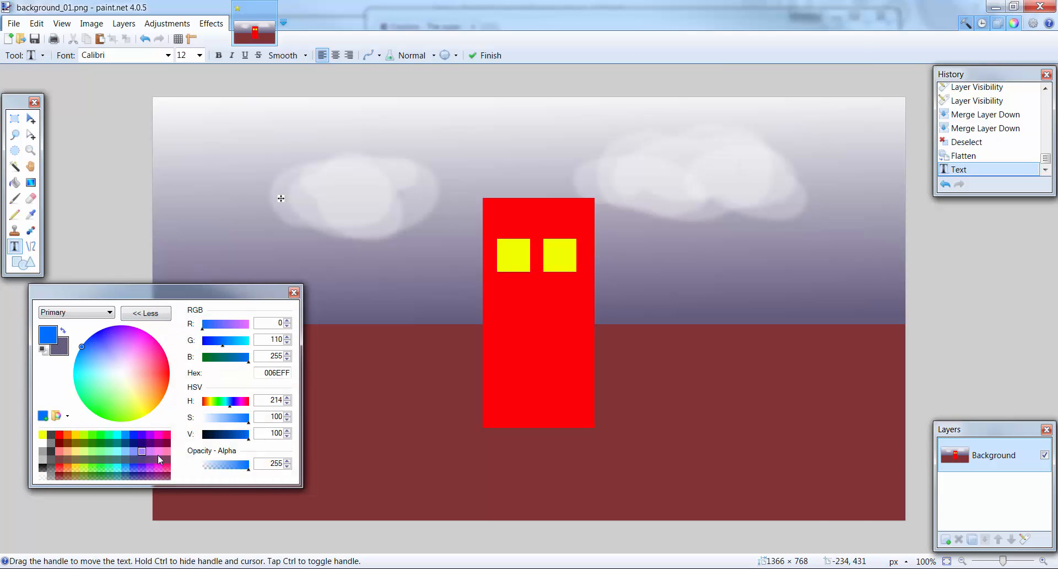
{"action": "left_click_drag", "start_coordinate": [250, 439], "coordinate": [203, 436]}
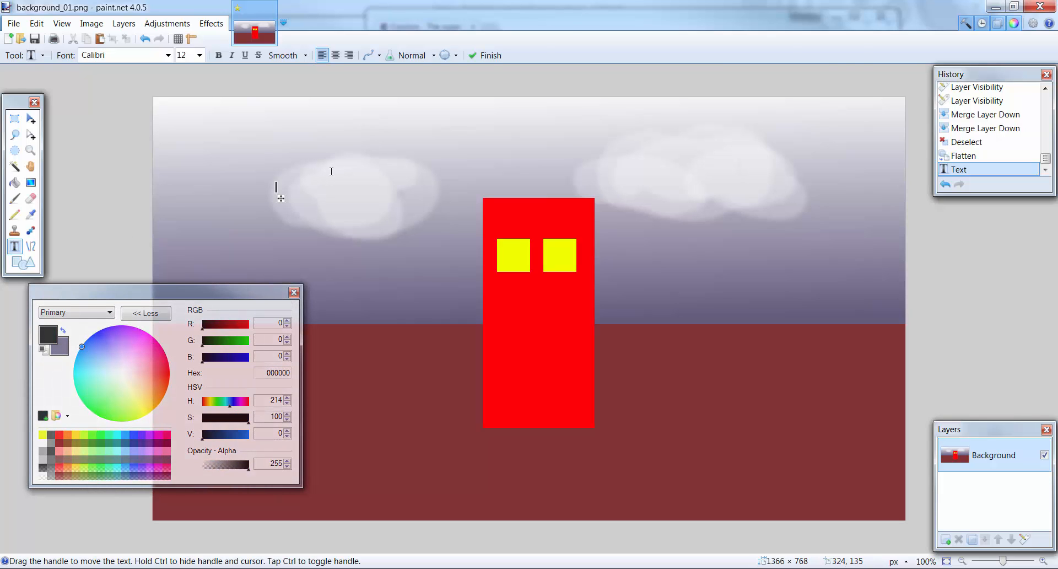
{"action": "type", "text": "Height"}
{"action": "type", "text": " 1366"}
{"action": "type", "text": " x"}
- Replace the word "Height" before 1366 with "width" in the text
{"action": "key", "text": "Left"}
{"action": "key", "text": "Left"}
{"action": "key", "text": "Left"}
{"action": "key", "text": "Left"}
{"action": "key", "text": "Left"}
{"action": "key", "text": "Left"}
{"action": "key", "text": "Left"}
{"action": "key", "text": "BackSpace"}
{"action": "key", "text": "BackSpace"}
{"action": "key", "text": "BackSpace"}
{"action": "key", "text": "BackSpace"}
{"action": "key", "text": "BackSpace"}
{"action": "key", "text": "BackSpace"}
{"action": "type", "text": "width"}
- Append "height 768" to the end of the text so it reads "width 1366 x height 768"
{"action": "key", "text": "End"}
{"action": "type", "text": "height 768"}
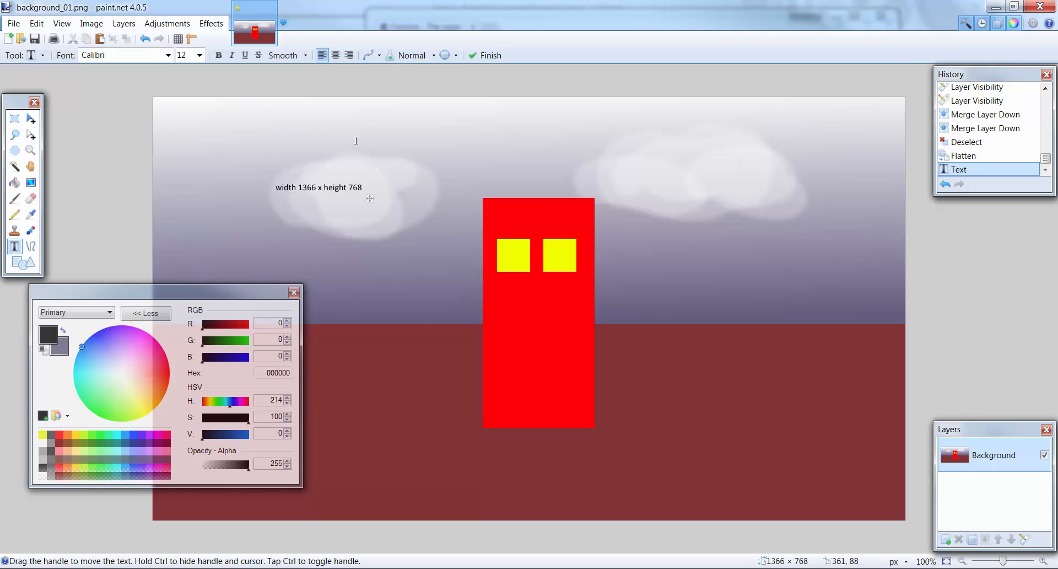